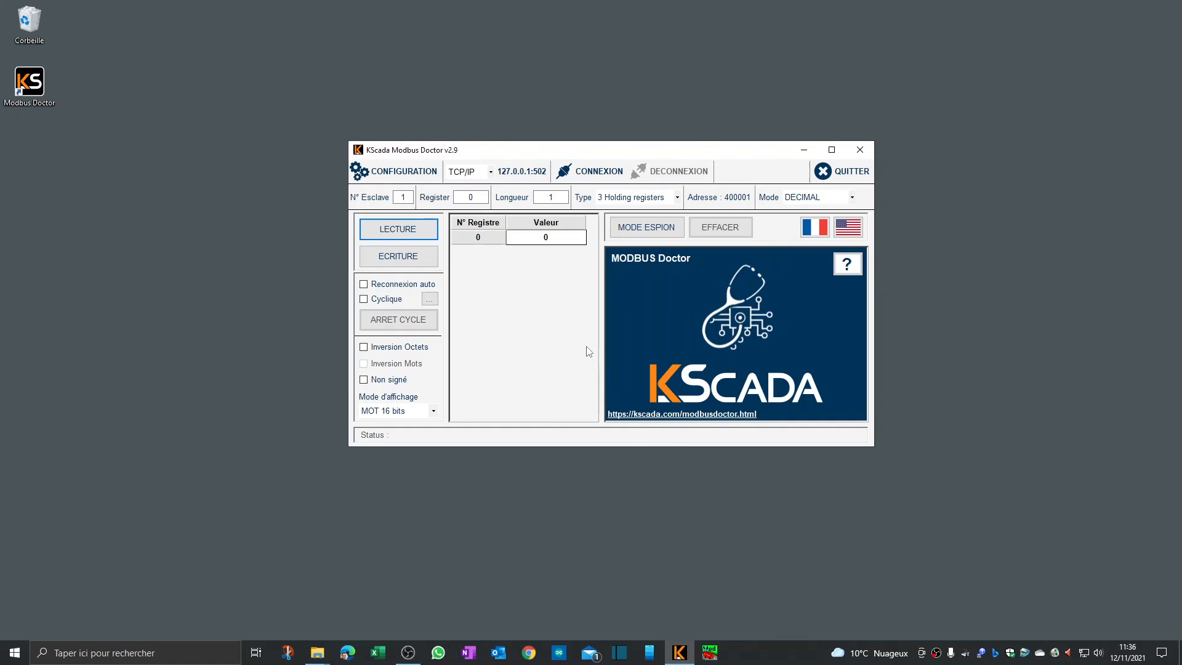
# - Open the KScada Modbus Doctor web page and look through the software presentation and the download section
pyautogui.click(684, 416)
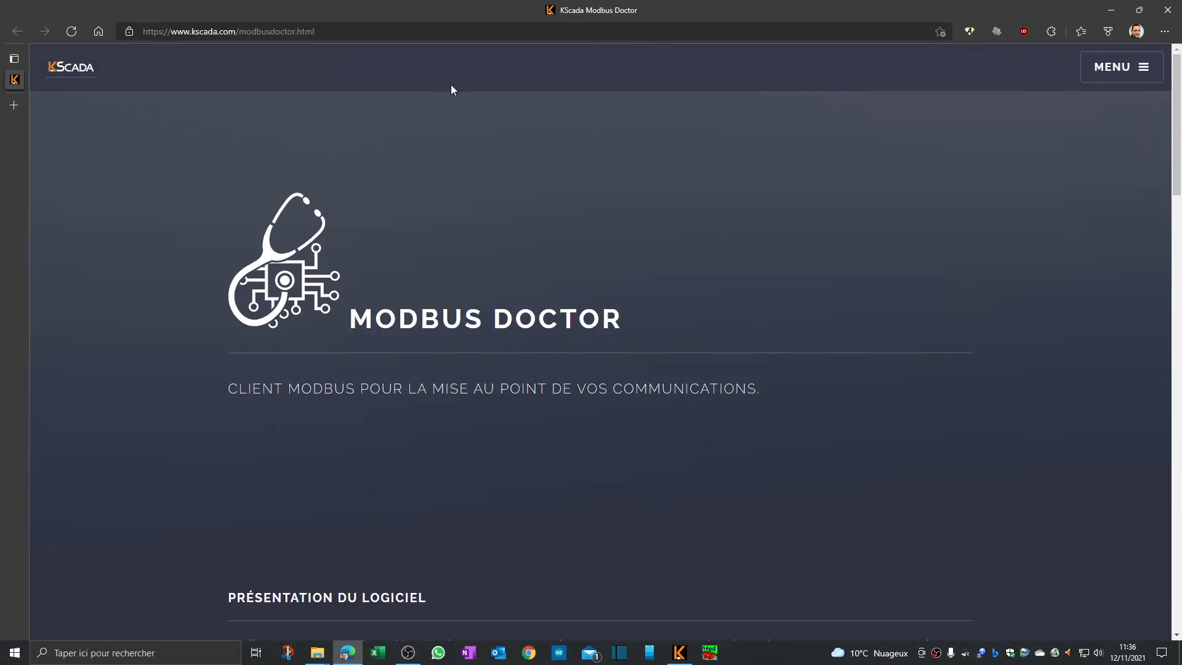
pyautogui.scroll(-5, 454, 98)
pyautogui.scroll(-20, 455, 98)
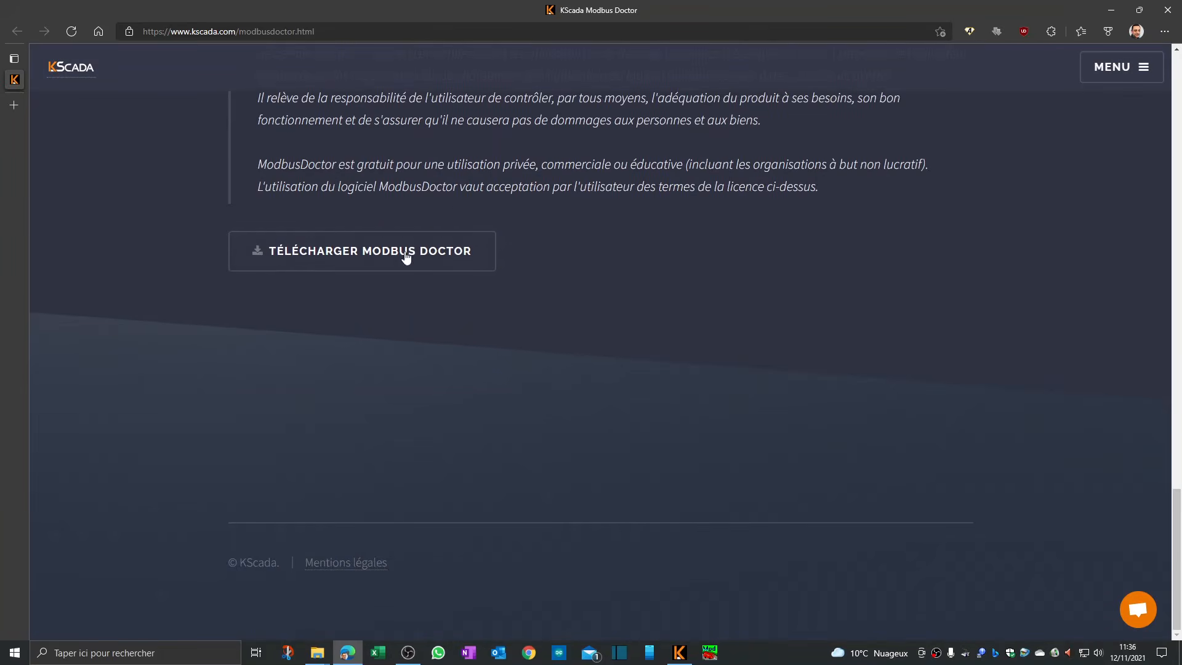
pyautogui.scroll(20, 688, 308)
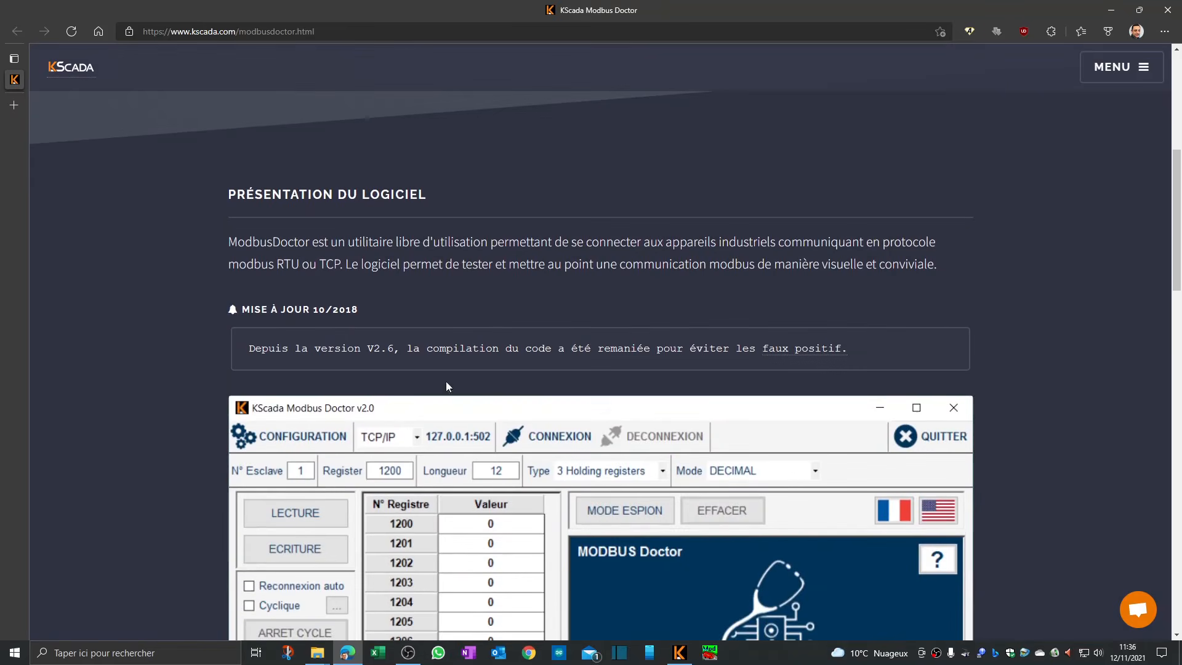
pyautogui.scroll(5, 798, 259)
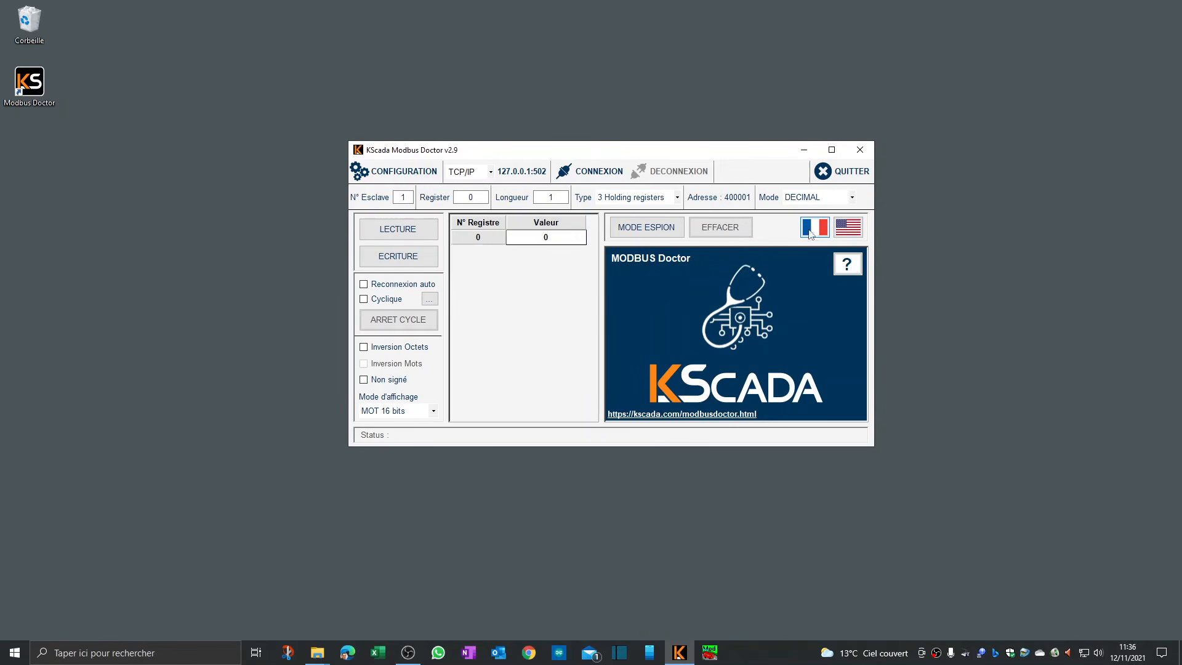
# - Switch the interface language to English and back to French
pyautogui.click(847, 232)
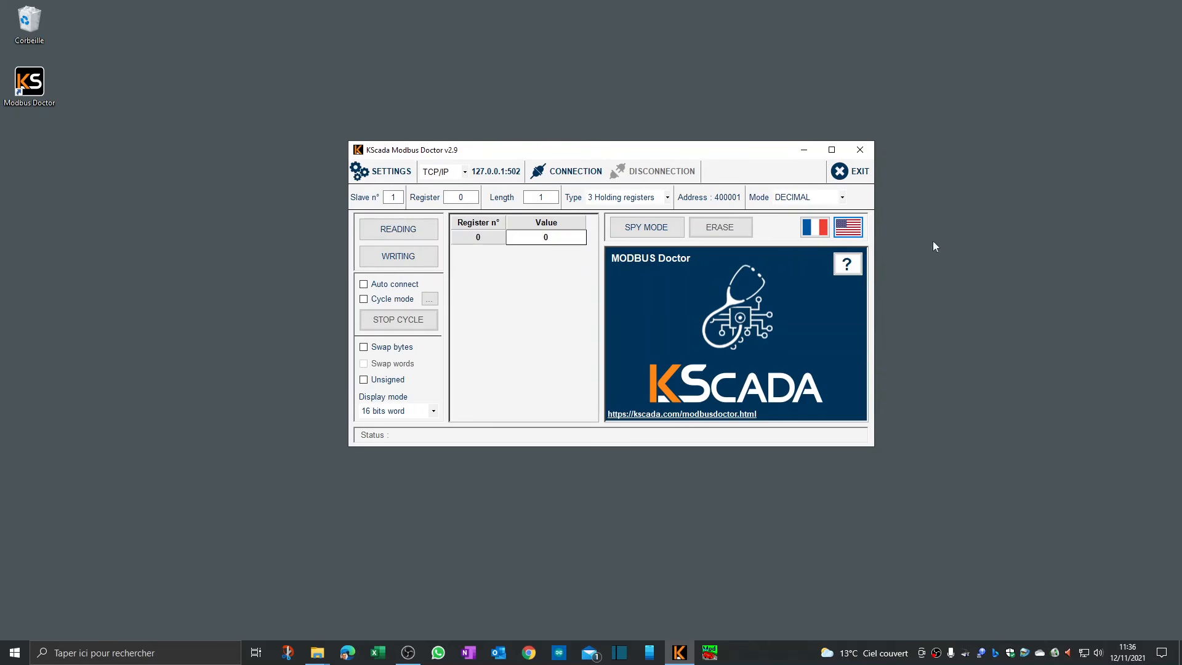
pyautogui.click(815, 228)
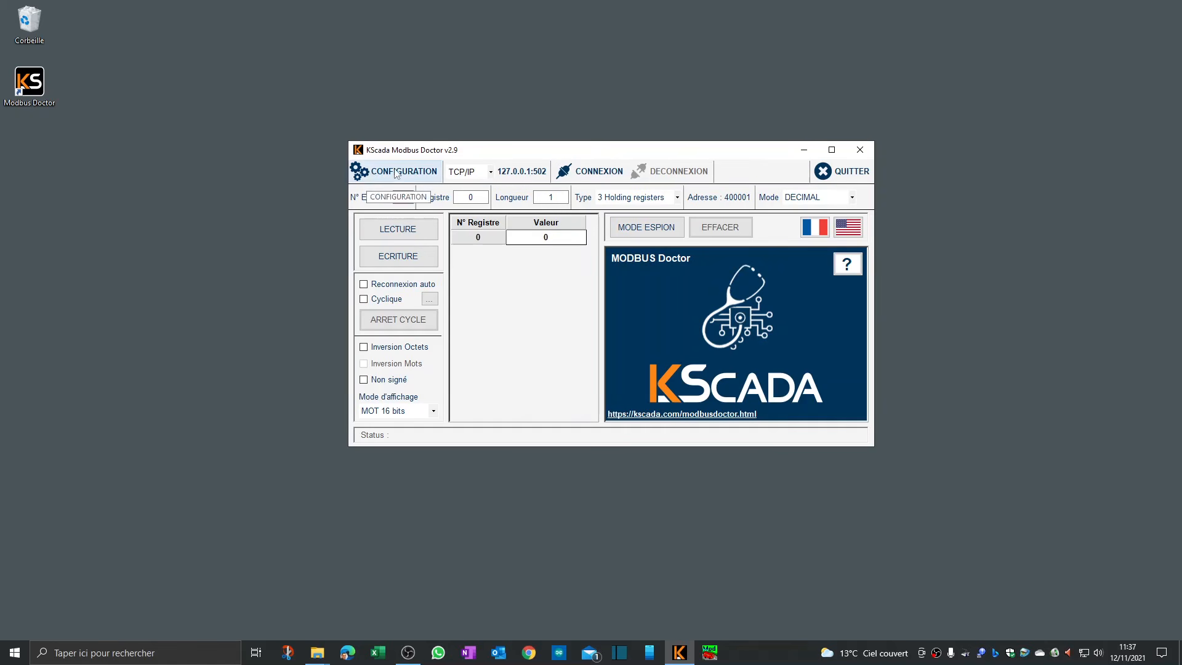
# - Change the connection type to RTU and review its serial port settings
pyautogui.click(491, 172)
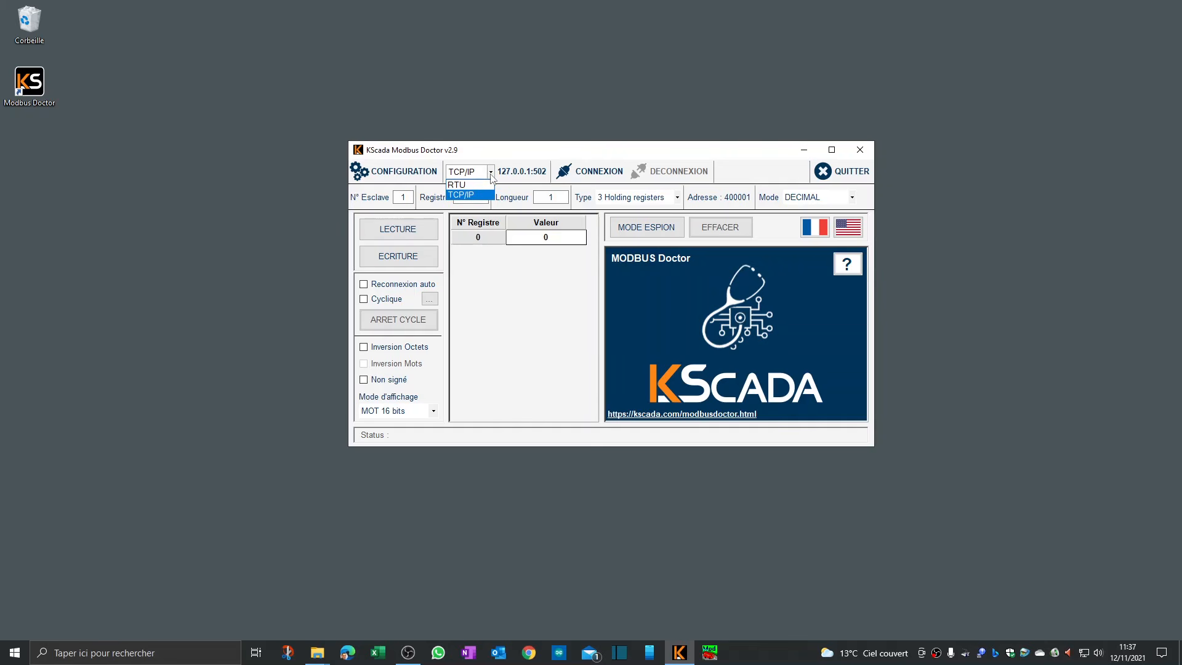
pyautogui.click(489, 185)
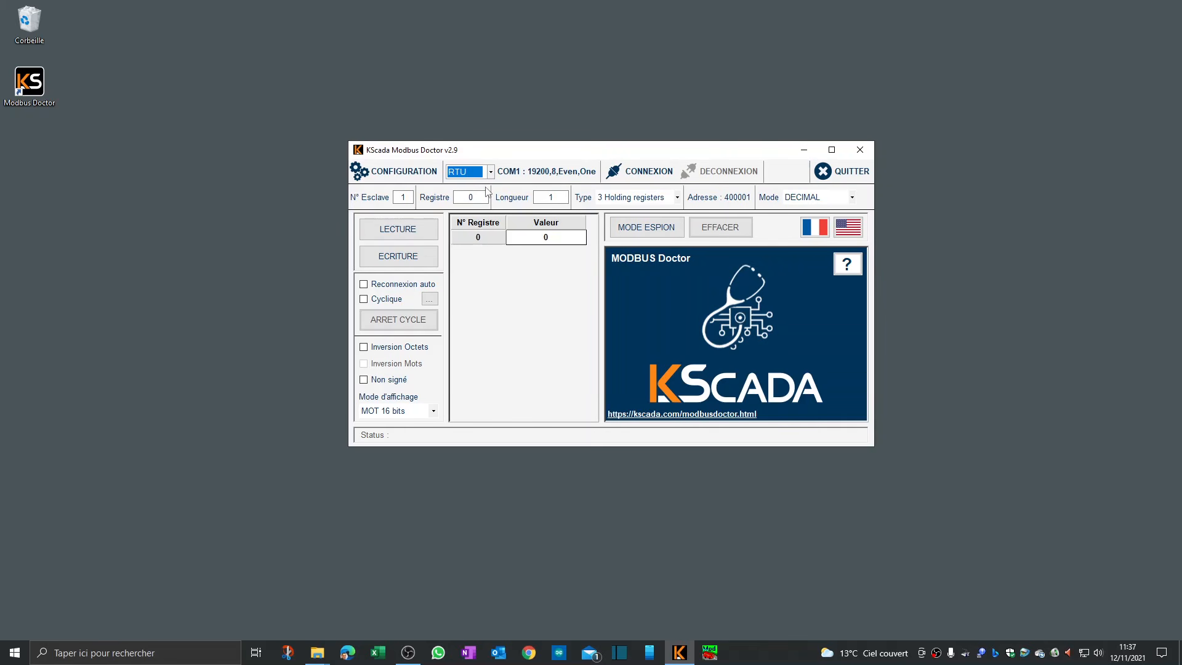
pyautogui.click(415, 173)
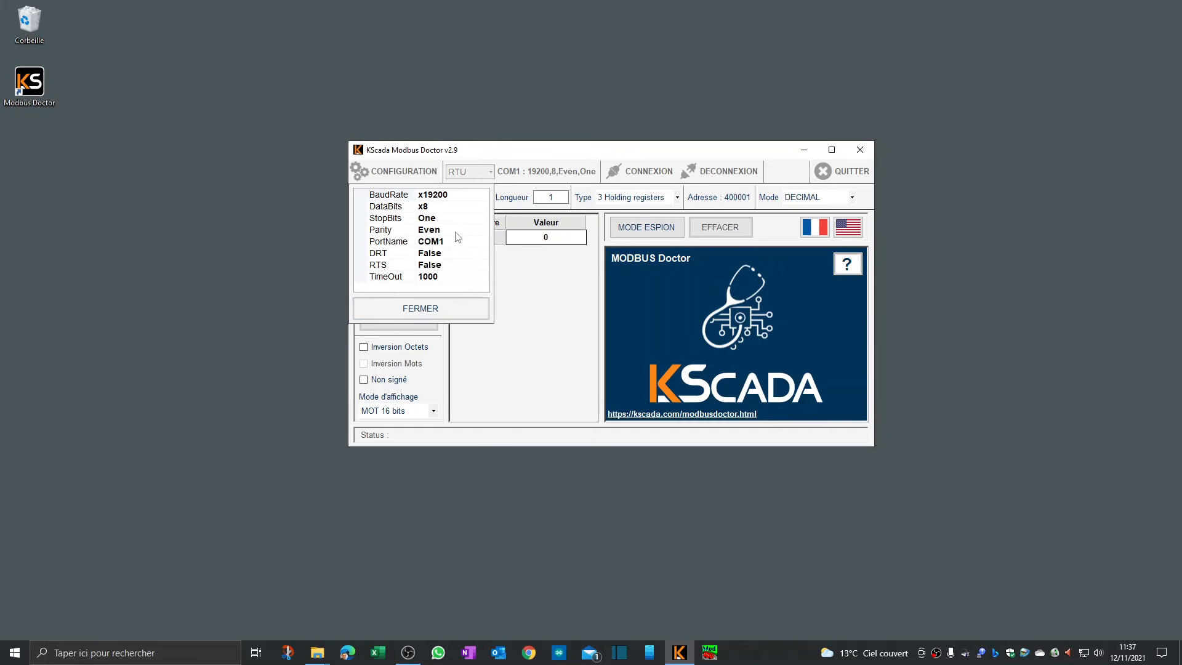
pyautogui.click(480, 308)
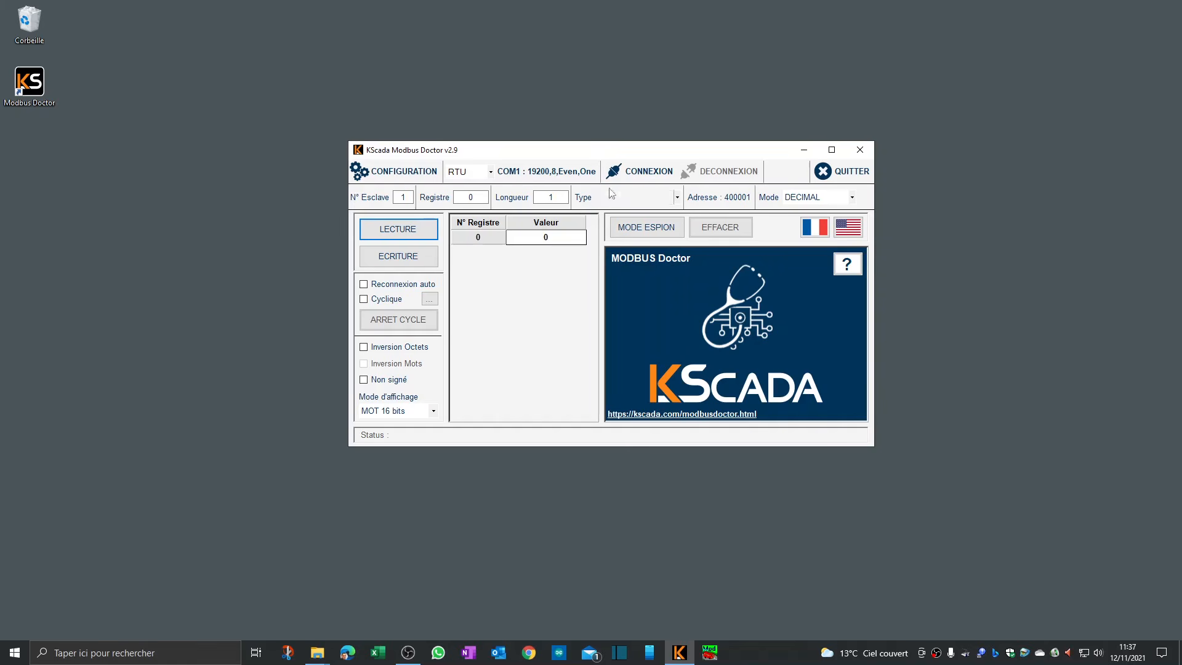
# - Set the connection type to TCP/IP and review its IP address, port and timeout settings
pyautogui.click(479, 174)
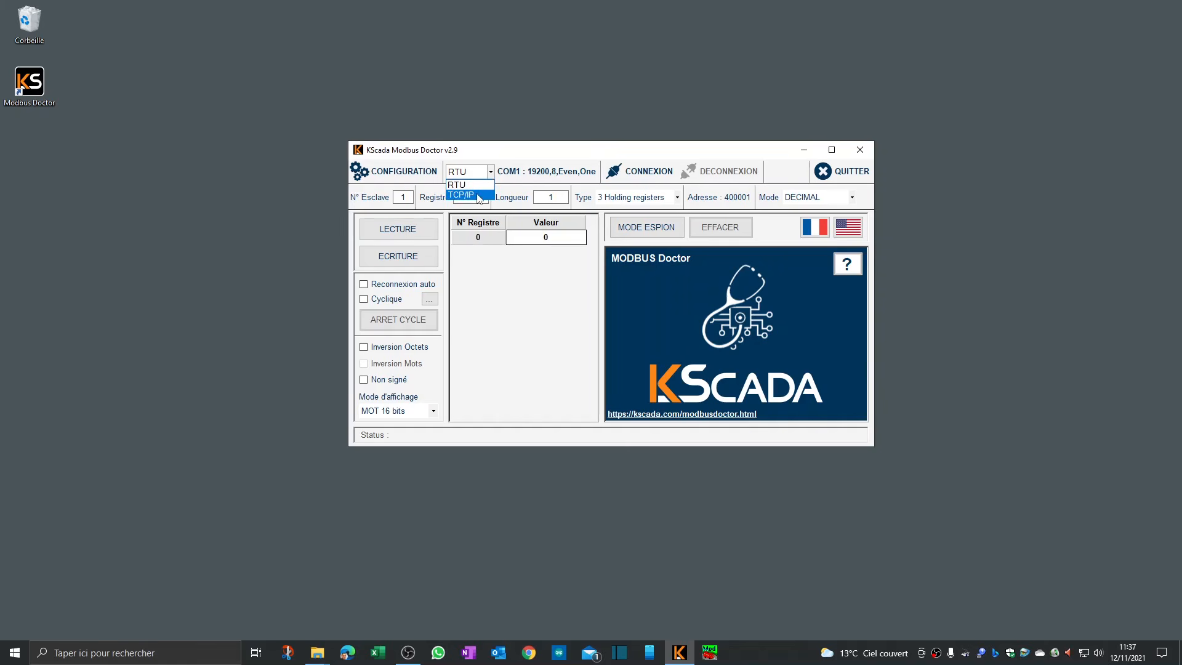
pyautogui.click(463, 194)
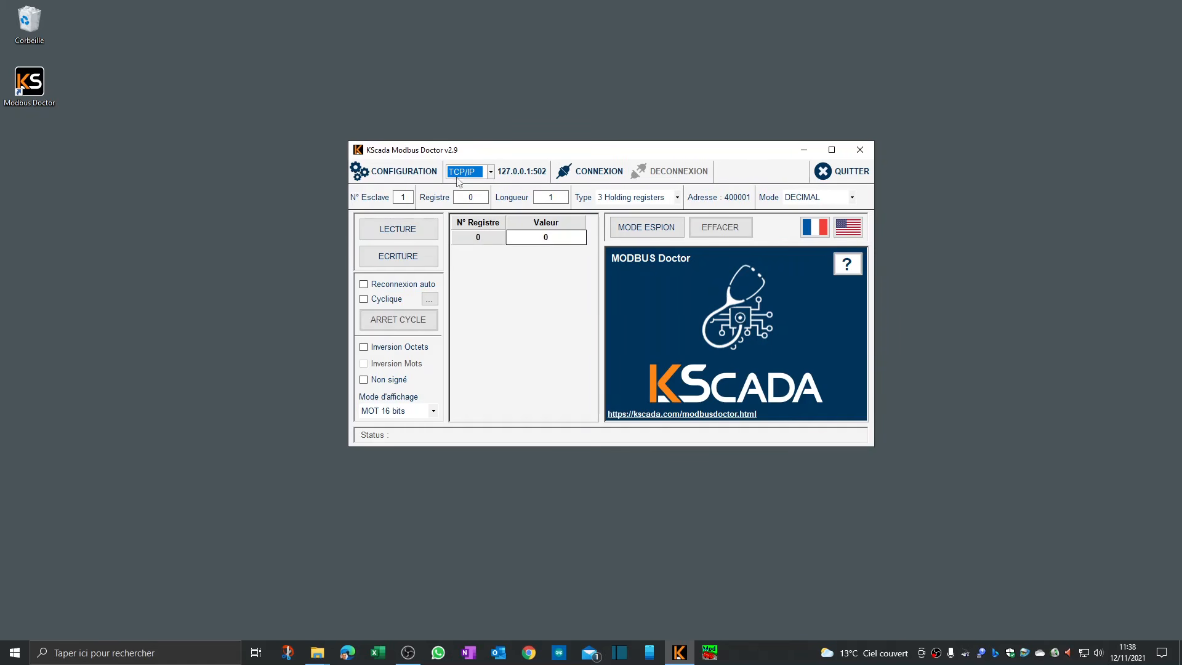
pyautogui.click(424, 173)
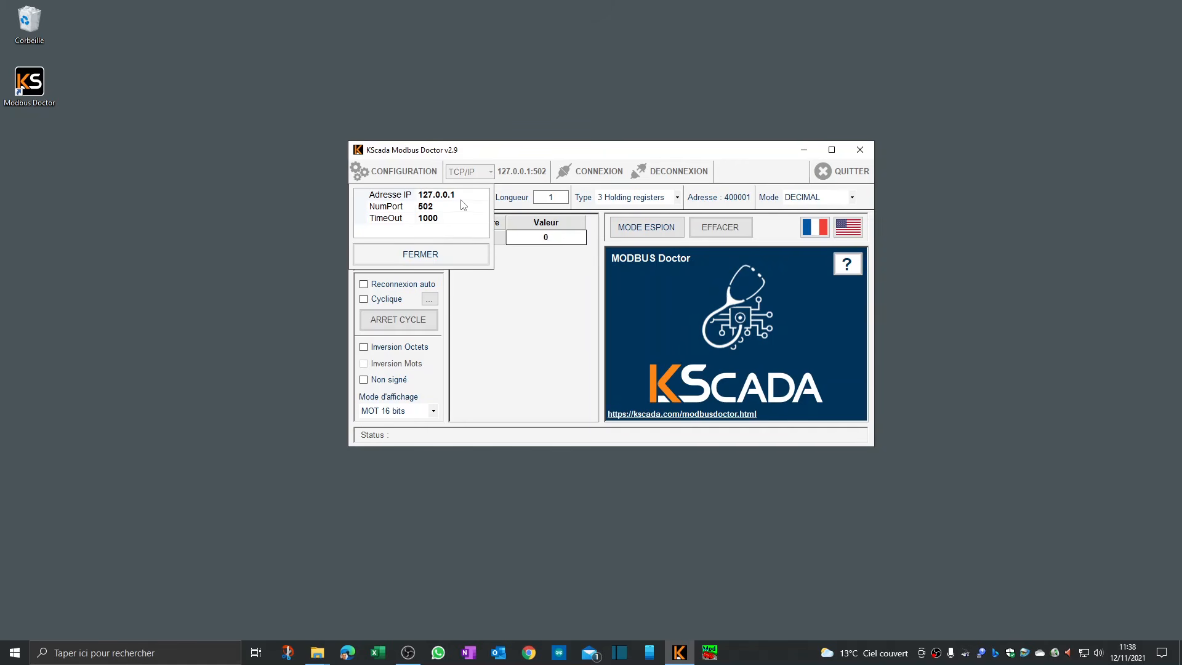
pyautogui.click(460, 258)
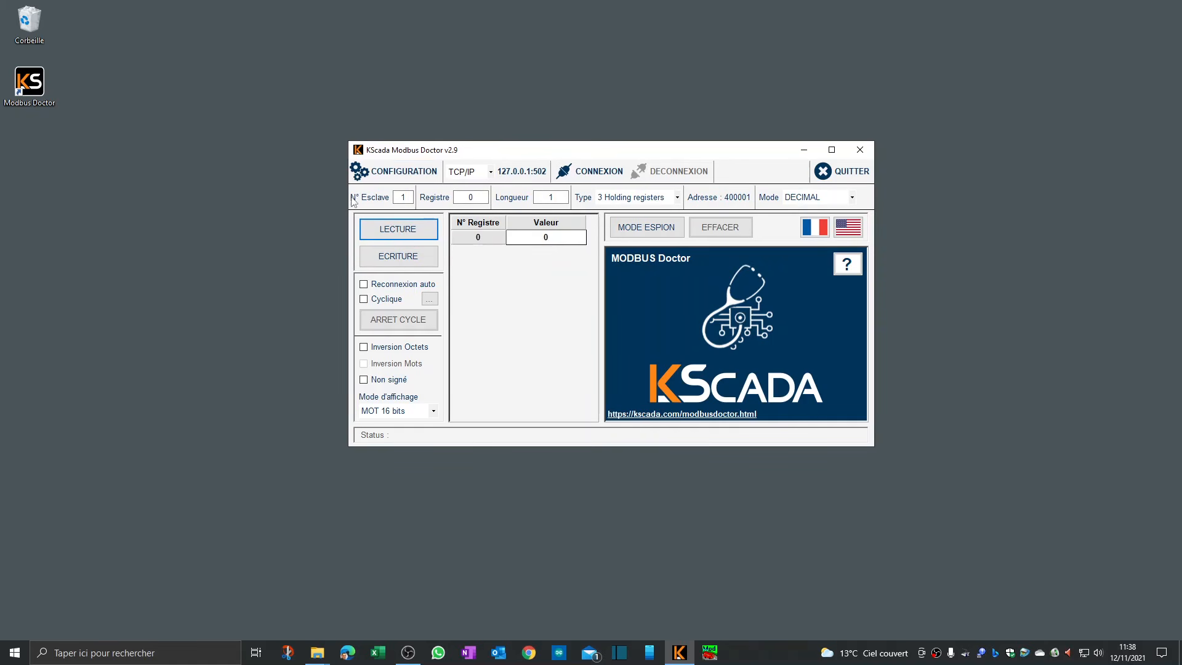
# - Set the register length to 10, starting at register 0 of slave 1, with the type 3 Holding registers
pyautogui.click(406, 196)
pyautogui.doubleClick(470, 195)
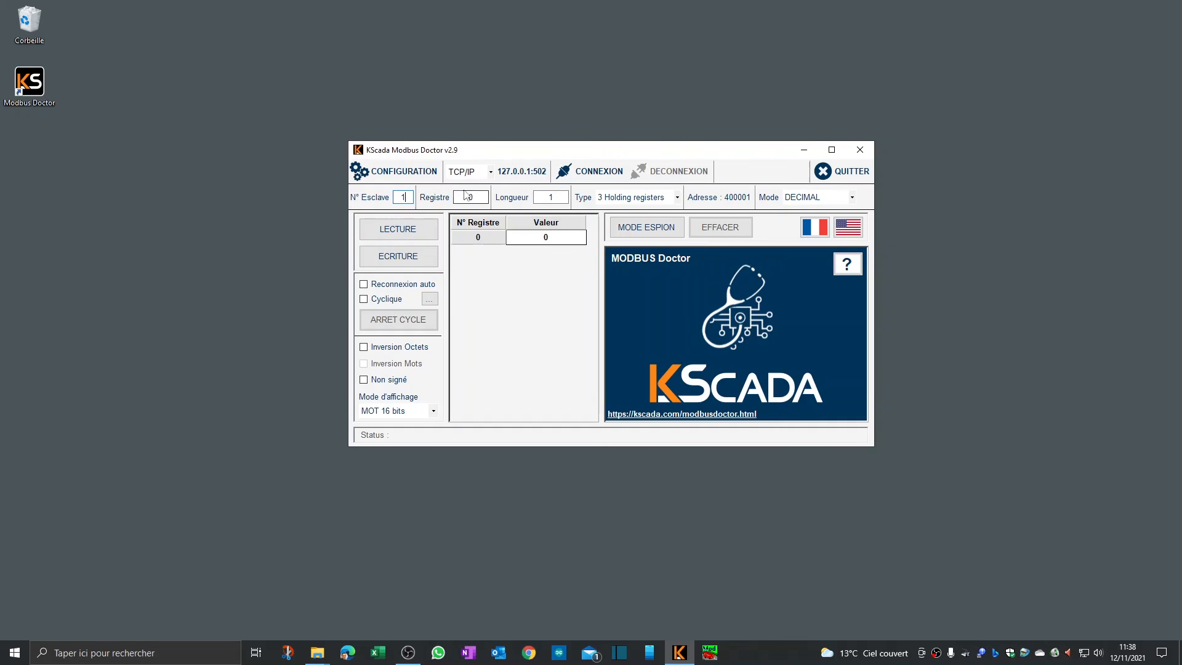
pyautogui.press('BackSpace')
pyautogui.click(556, 197)
pyautogui.write('0')
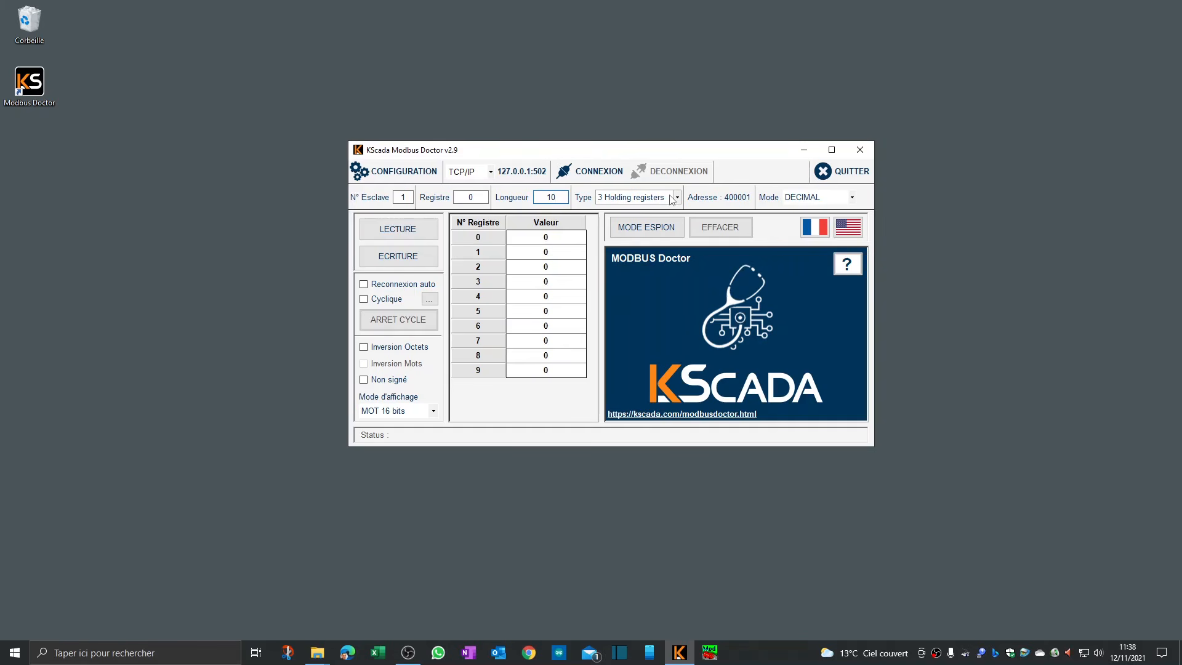
pyautogui.click(672, 198)
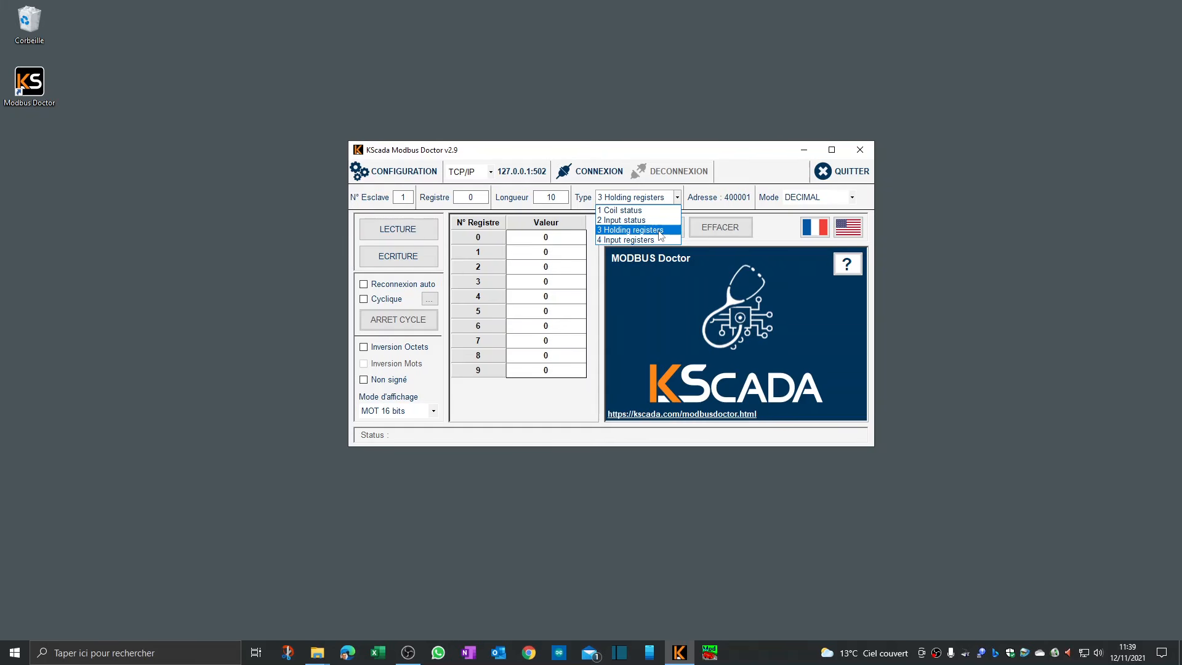
pyautogui.click(661, 231)
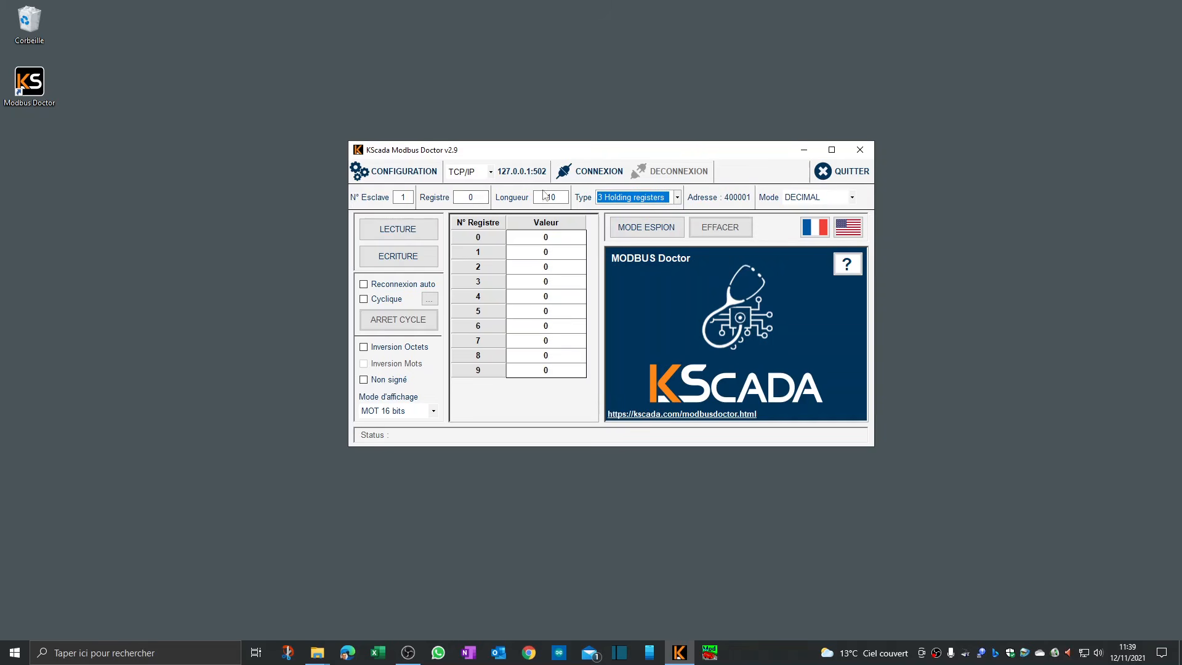
# - Try the 4 Input registers and 2 Input status types, restore 3 Holding registers and keep the display mode on DECIMAL
pyautogui.click(461, 198)
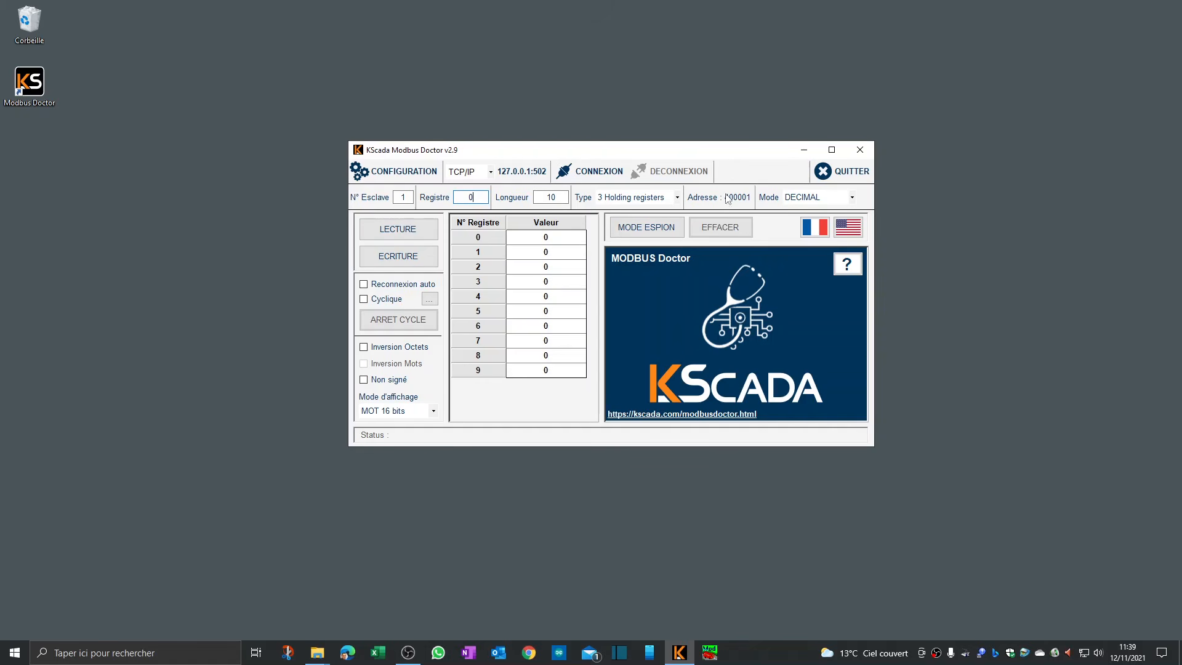
pyautogui.click(677, 198)
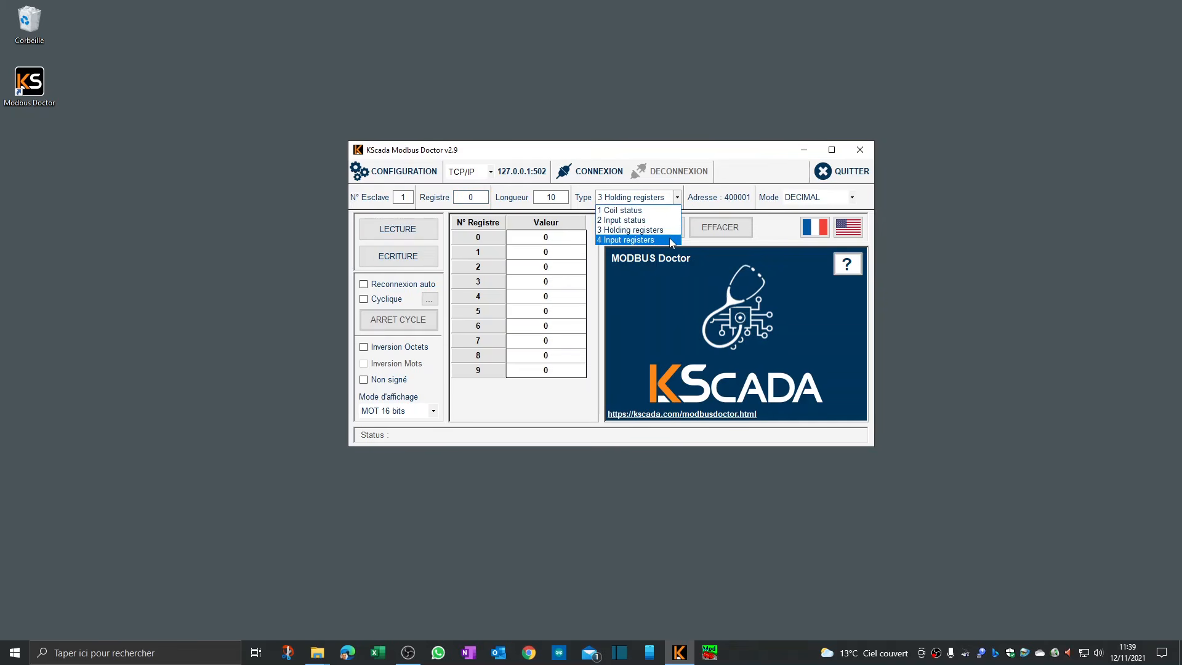
pyautogui.click(631, 239)
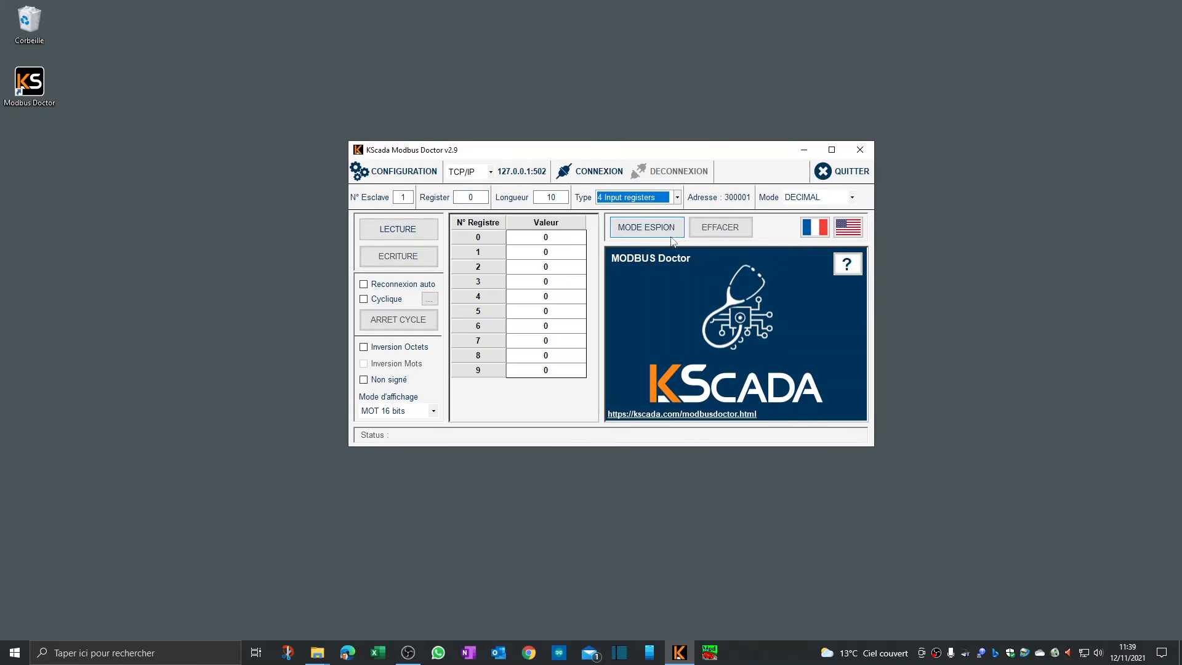
pyautogui.click(677, 197)
pyautogui.click(652, 220)
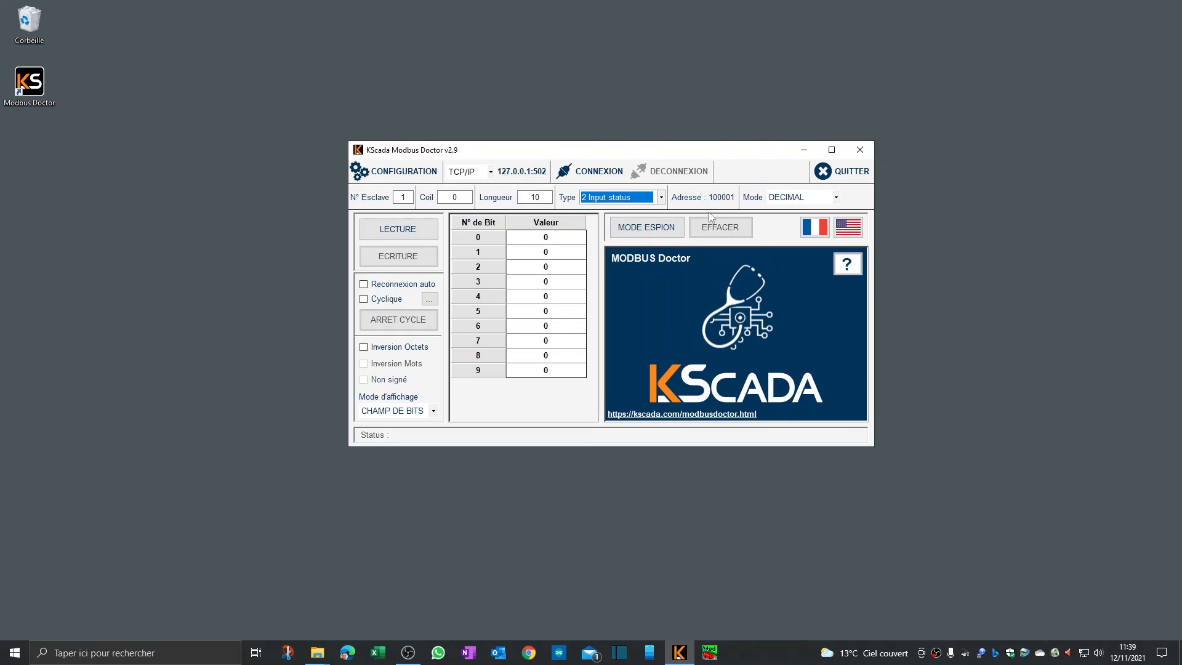
pyautogui.click(661, 198)
pyautogui.click(652, 231)
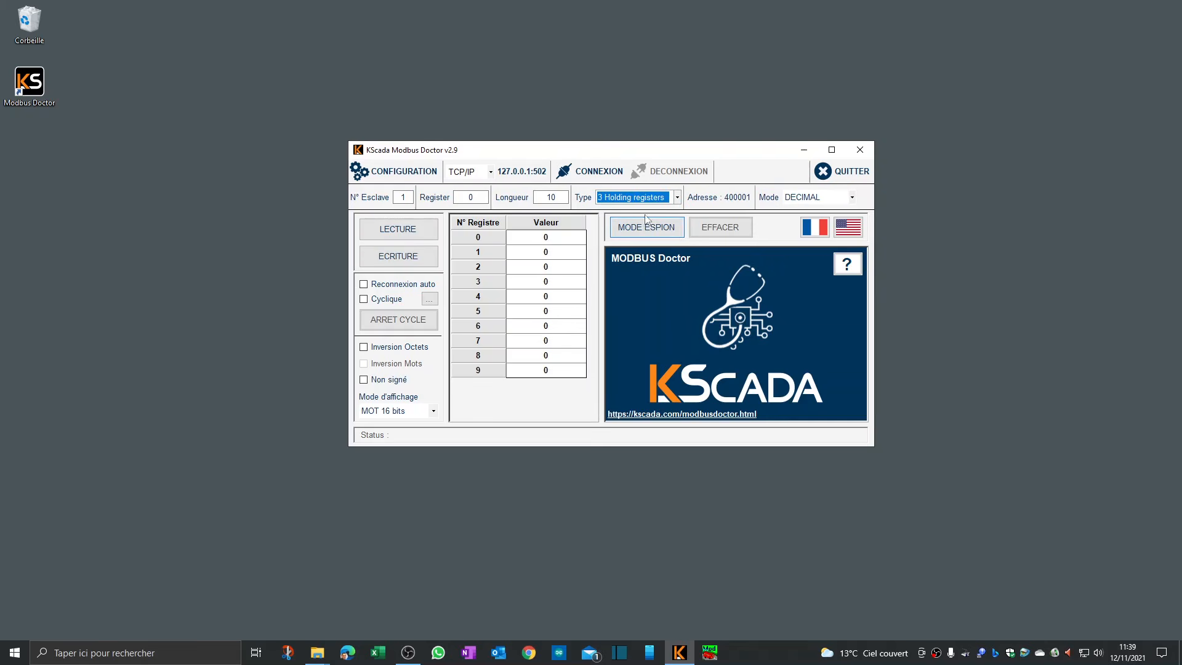
pyautogui.click(826, 199)
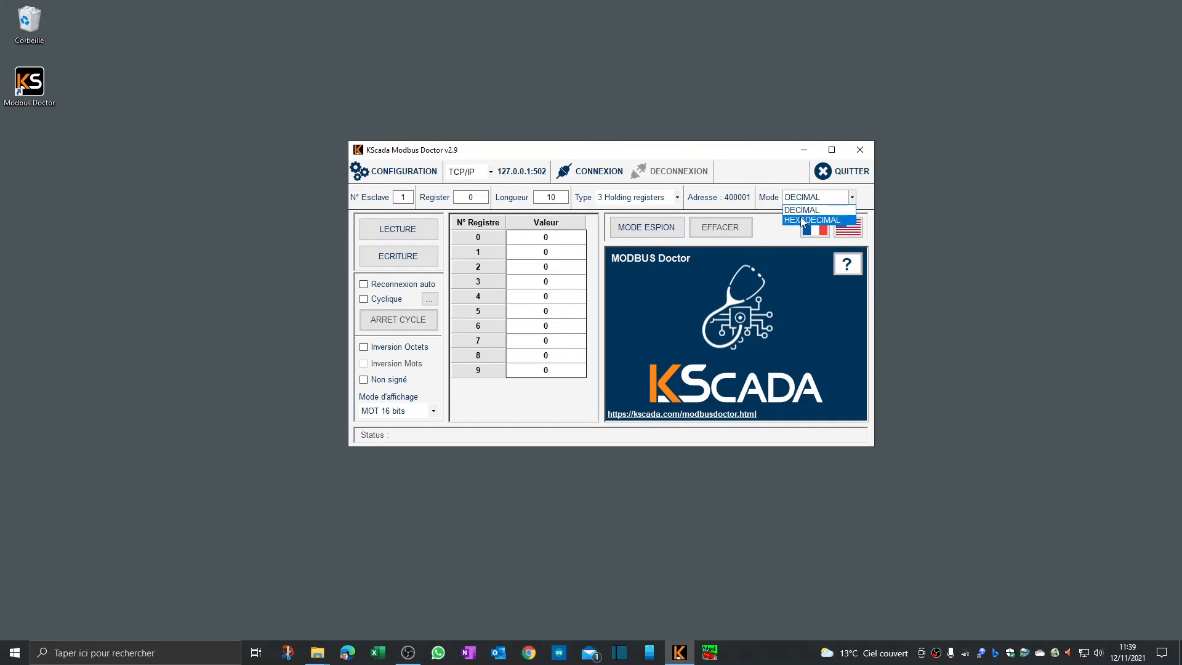
pyautogui.click(783, 233)
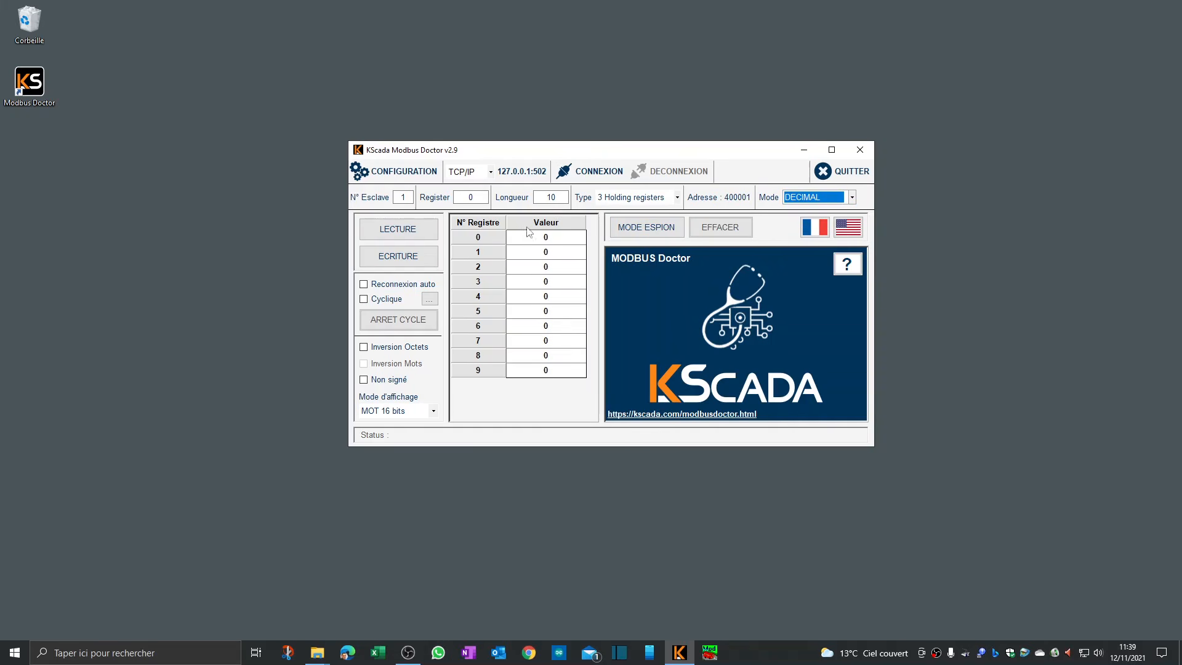
# - Launch the MODBUS Eth. TCP/IP PLC simulator, dismiss its licence notice and minimise its window
pyautogui.click(709, 655)
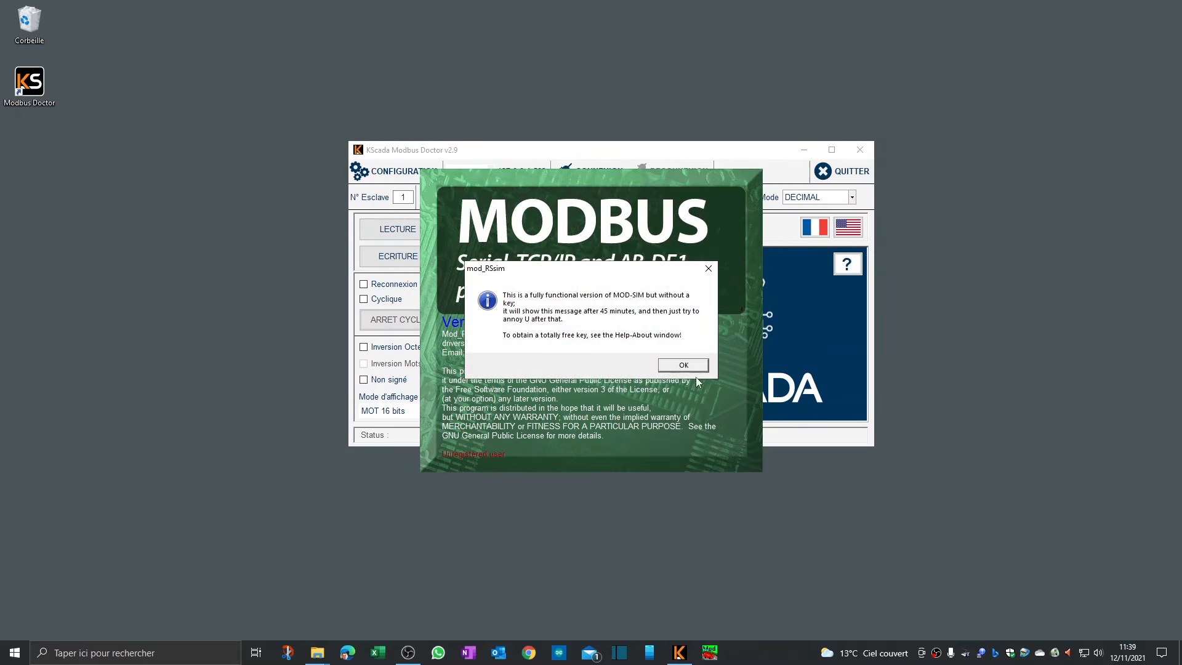
pyautogui.click(680, 368)
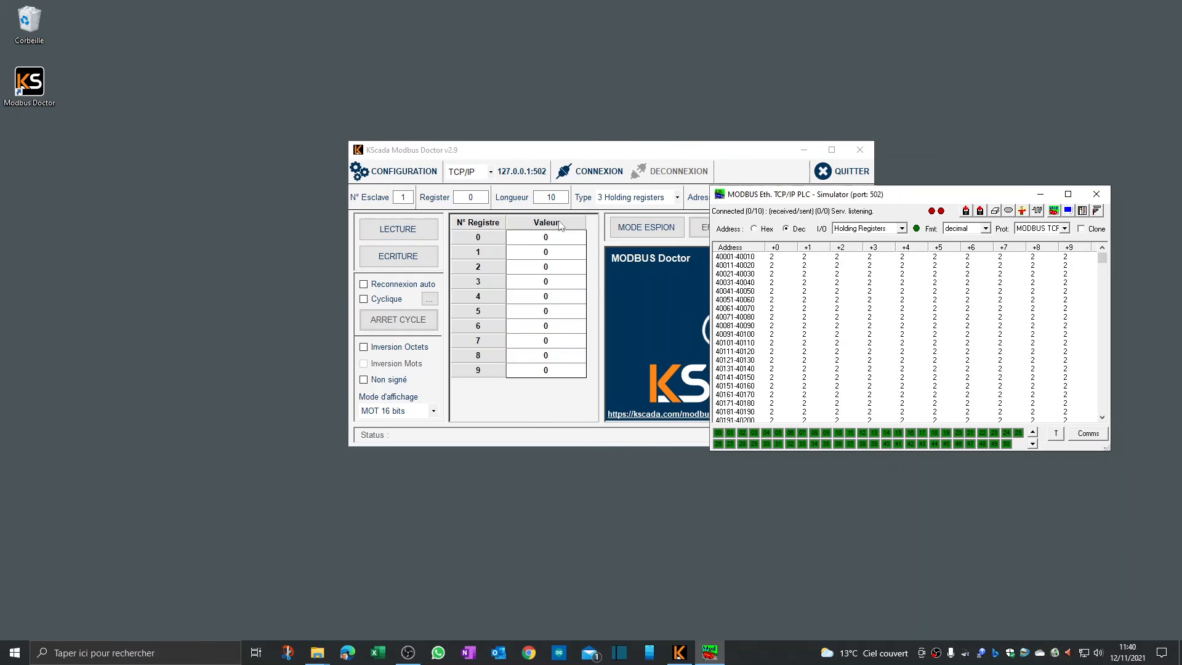
pyautogui.click(1040, 195)
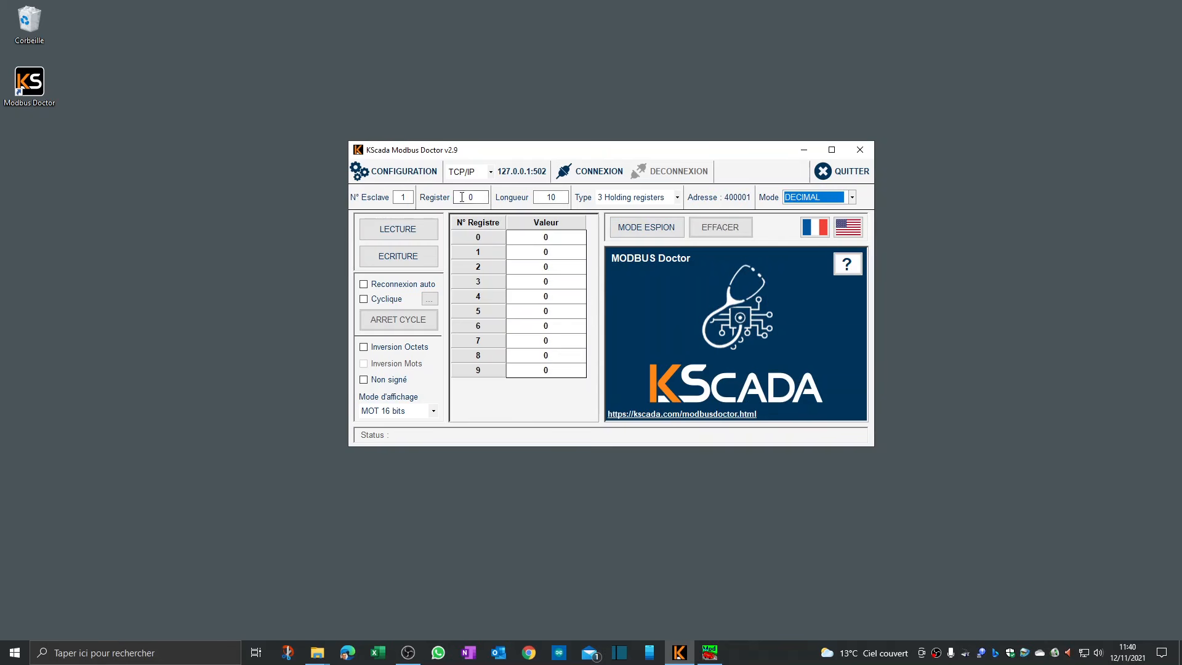
# - Connect to the simulator at 127.0.0.1:502 and read the ten holding registers
pyautogui.click(603, 165)
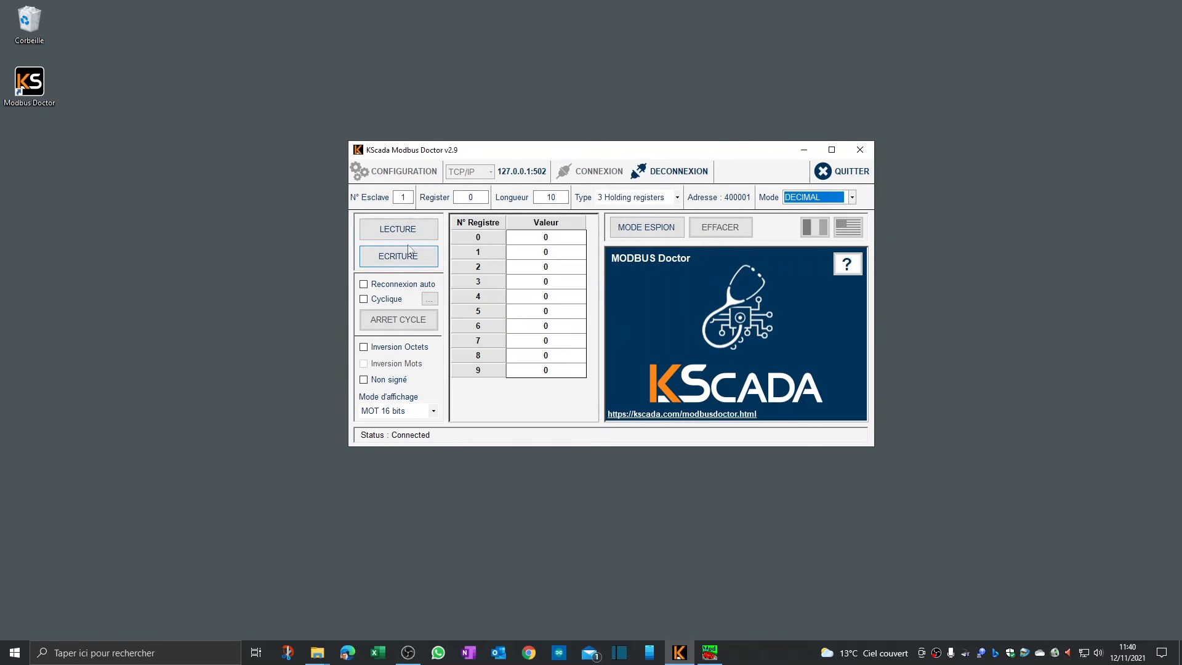
pyautogui.click(398, 229)
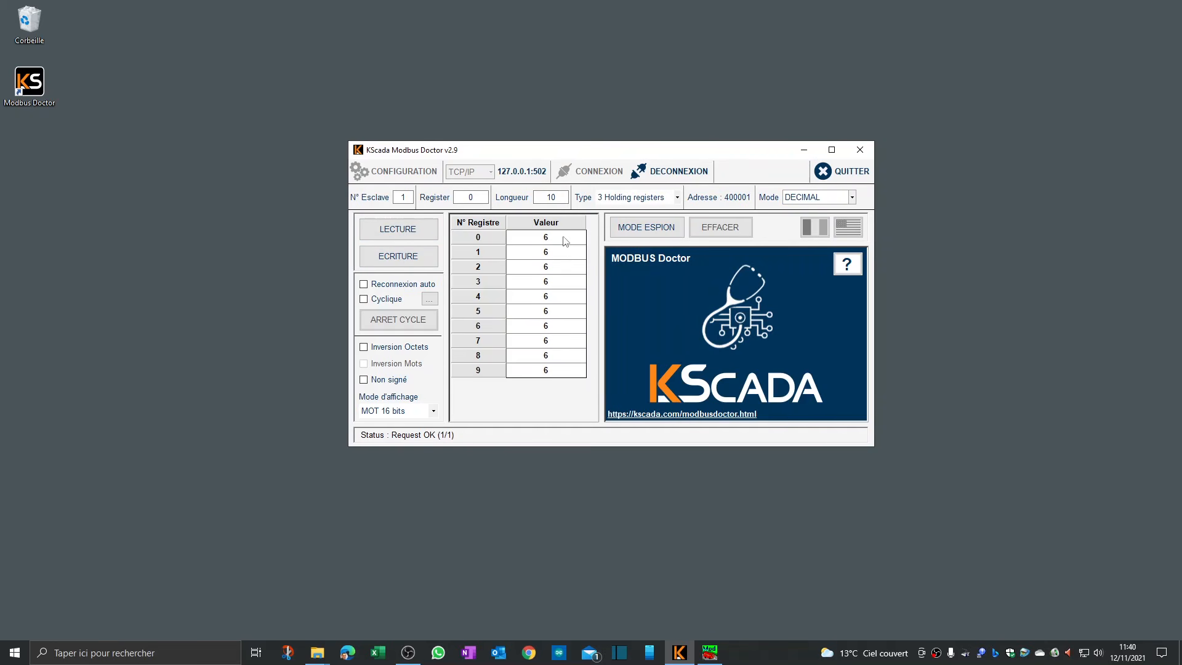
# - Reread the holding registers beside the simulator window to compare the values, and minimise the simulator
pyautogui.click(710, 653)
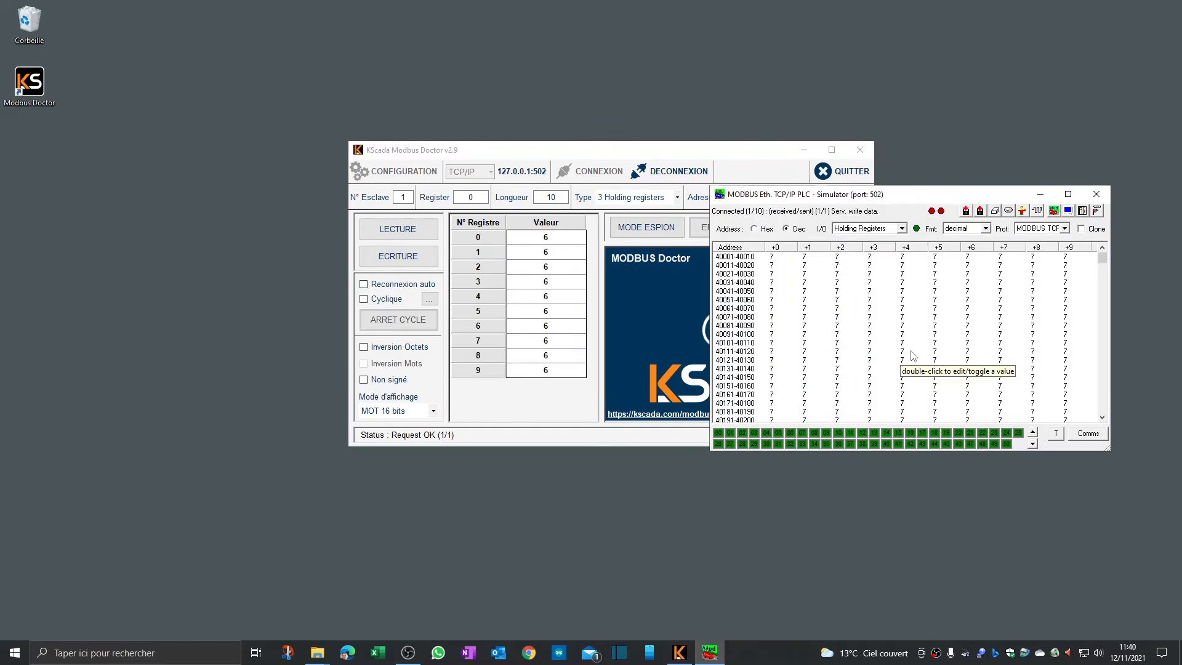
pyautogui.click(409, 231)
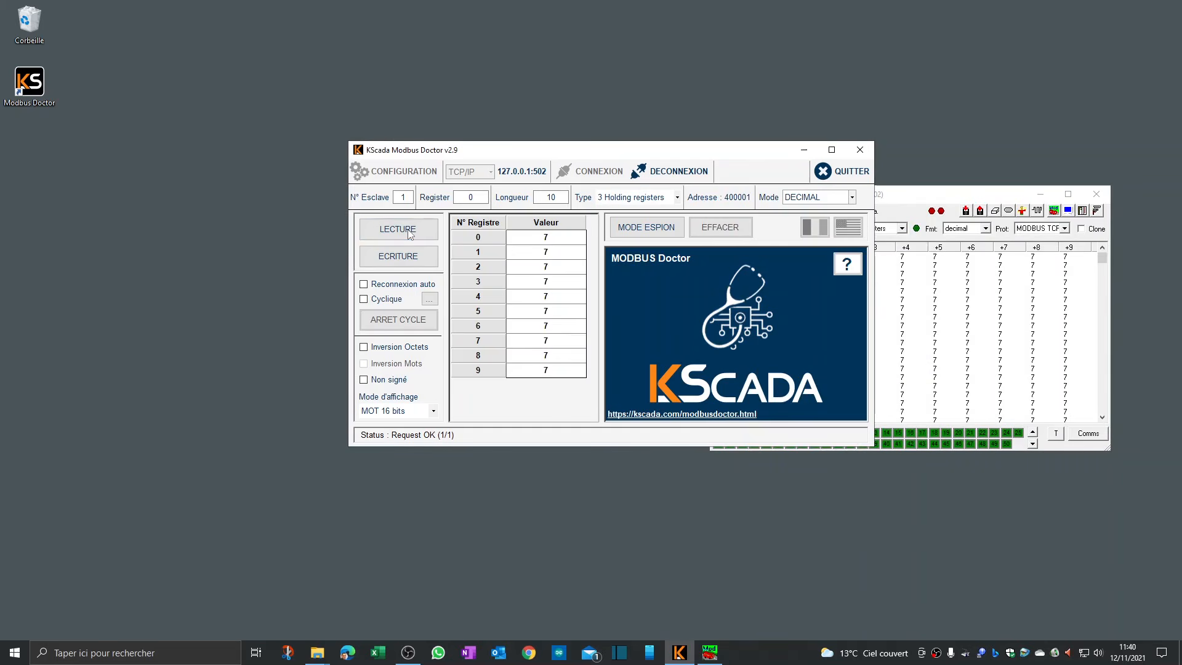
pyautogui.click(408, 233)
pyautogui.click(959, 210)
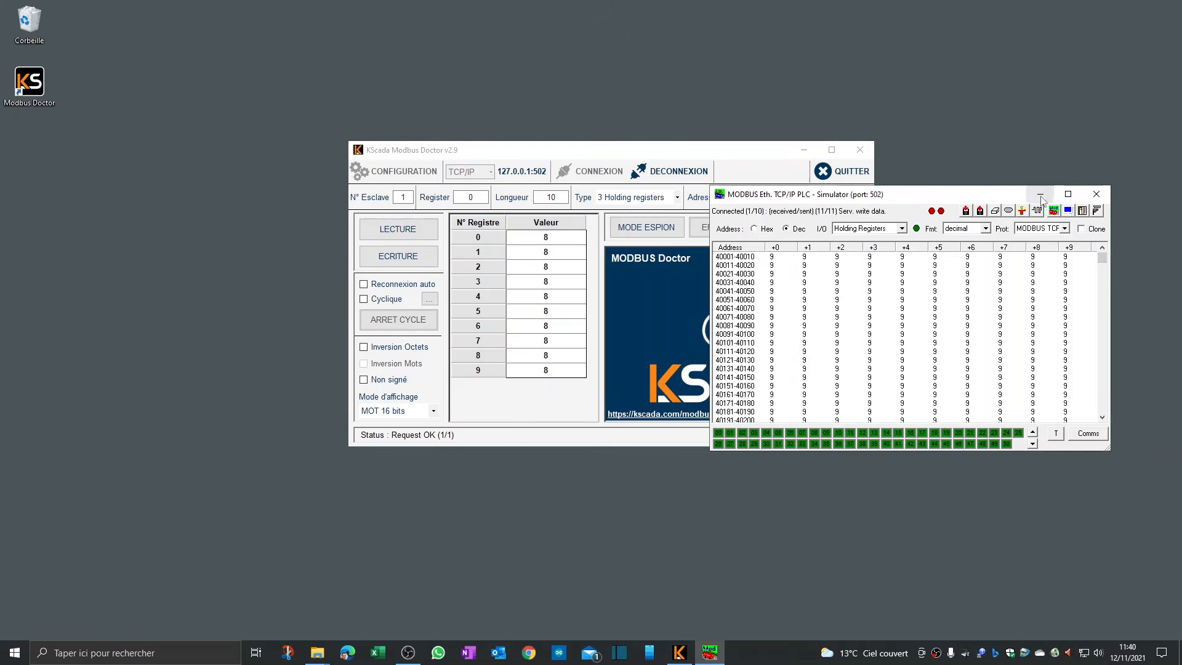
pyautogui.click(1040, 194)
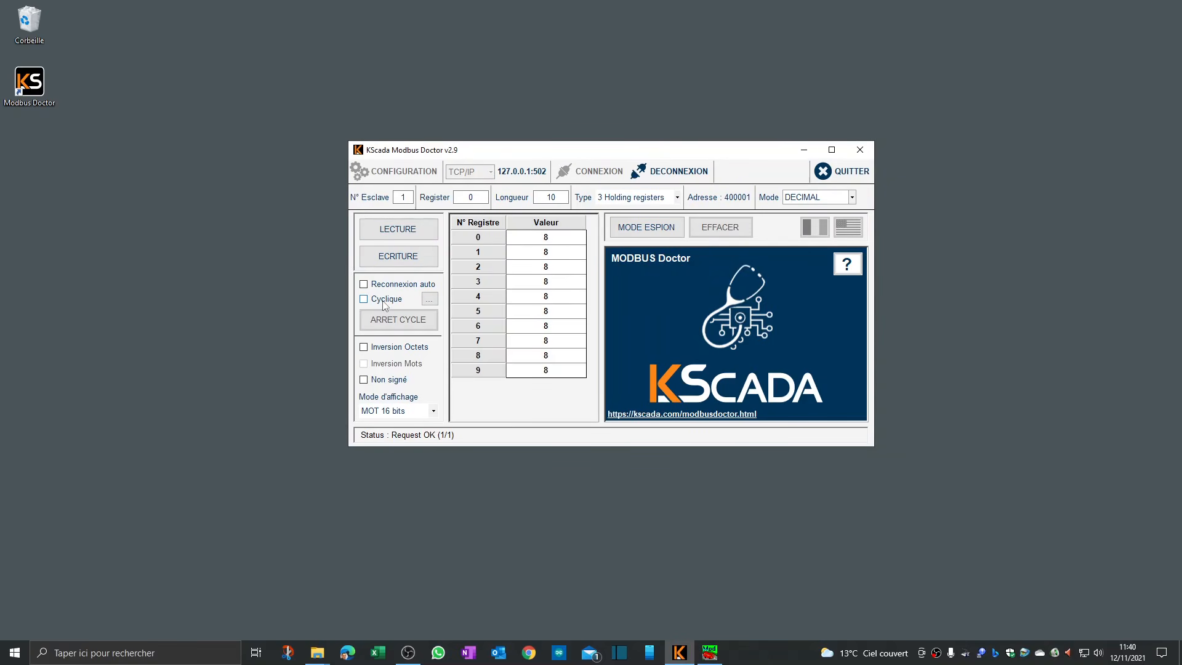
# - Enable cyclic reading with a 500 ms inter-frame delay and start reading the holding registers
pyautogui.click(400, 305)
pyautogui.click(429, 300)
pyautogui.write('500')
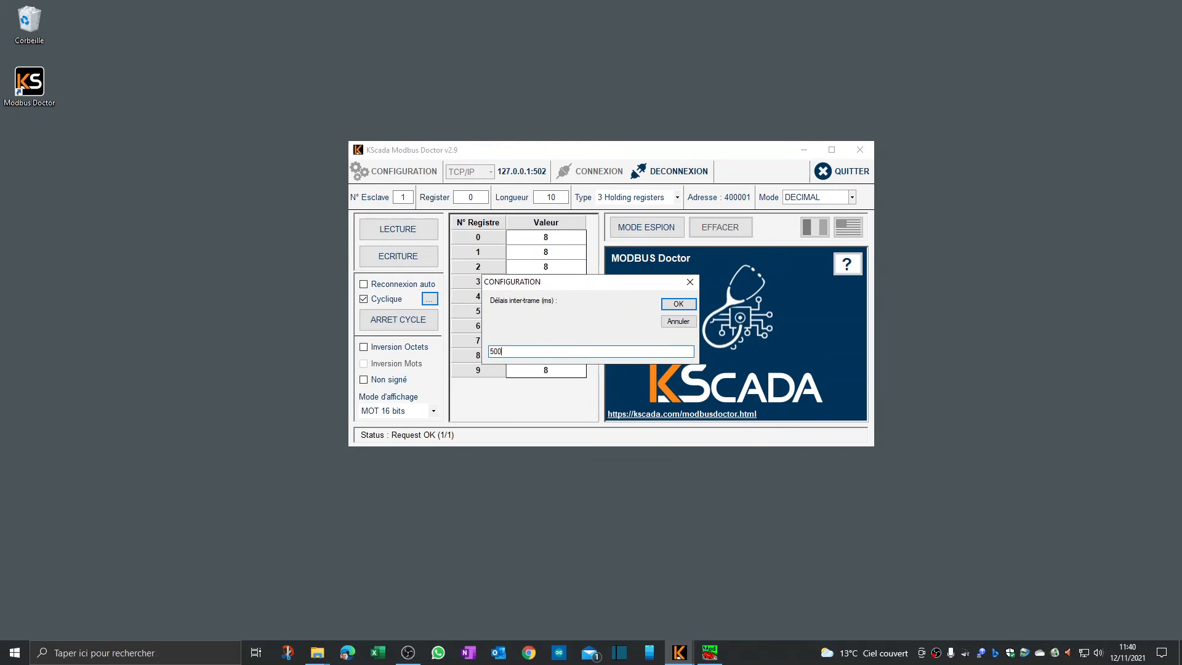
pyautogui.click(677, 305)
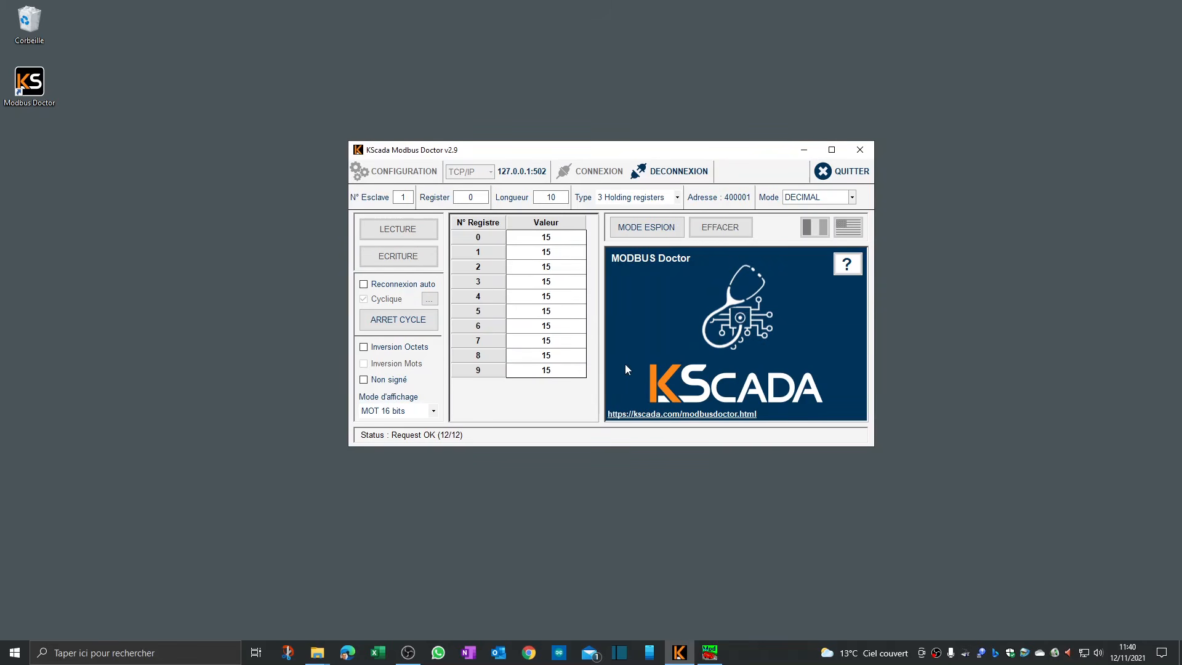
# - Set the start register to 10 and the read length to 100 while the cyclic reading runs
pyautogui.click(467, 198)
pyautogui.click(536, 197)
pyautogui.click(461, 196)
pyautogui.write('1')
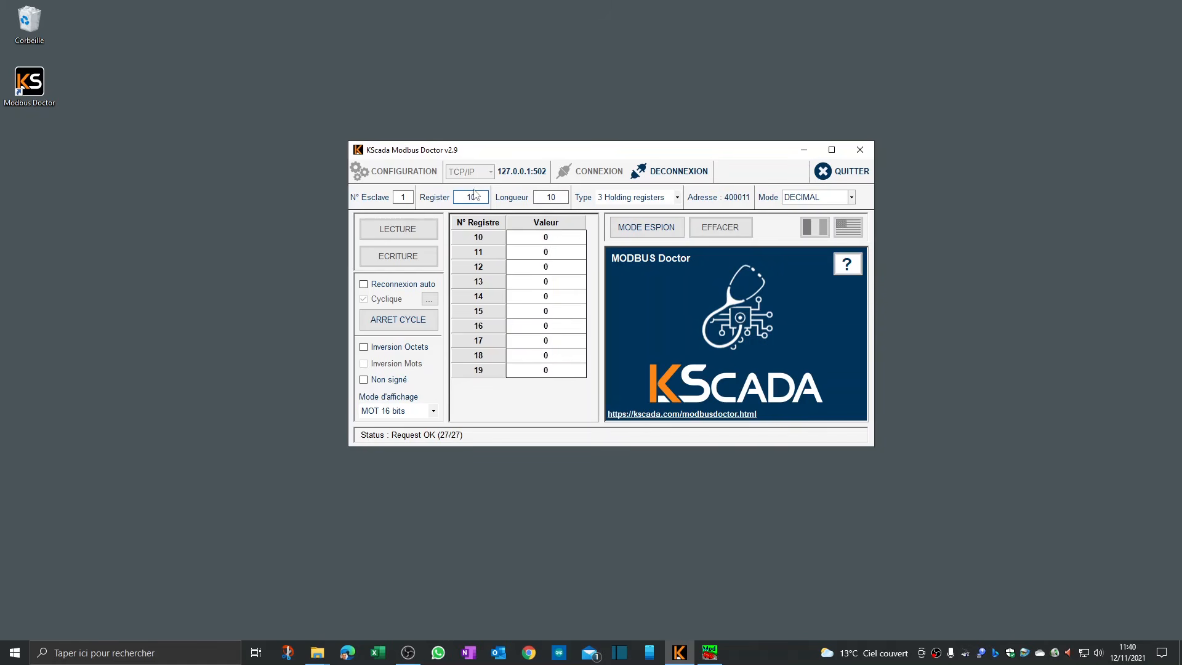
pyautogui.click(566, 196)
pyautogui.write('0')
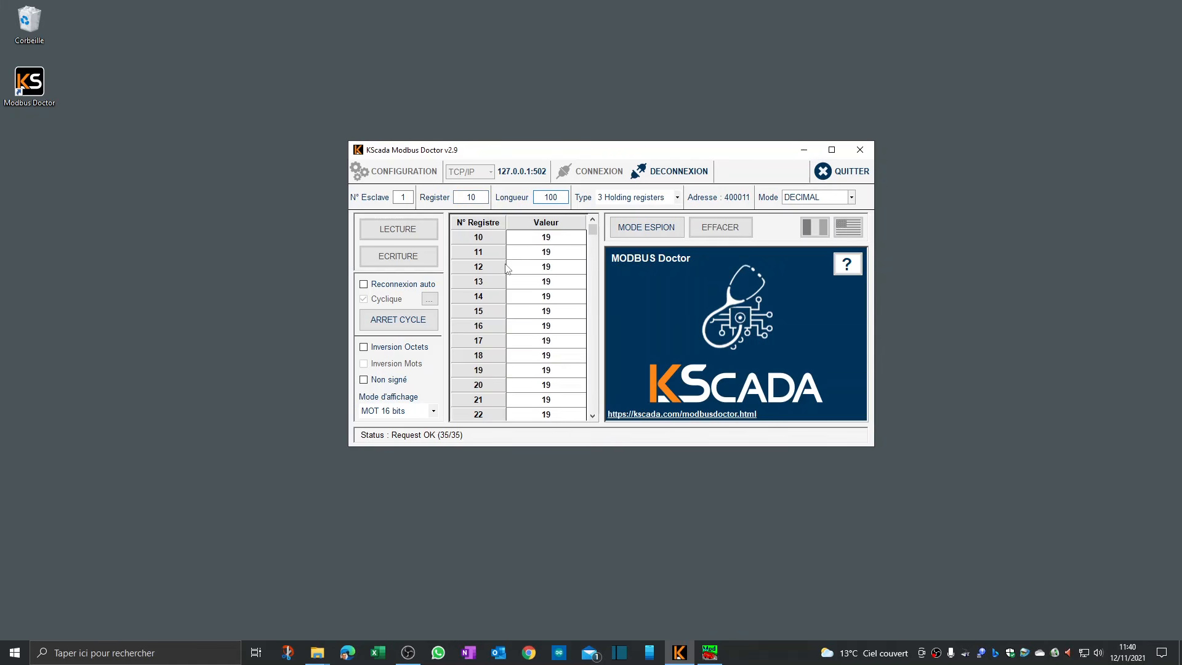
# - Try a read length of 200 registers and restore it to 100
pyautogui.doubleClick(542, 197)
pyautogui.write('200')
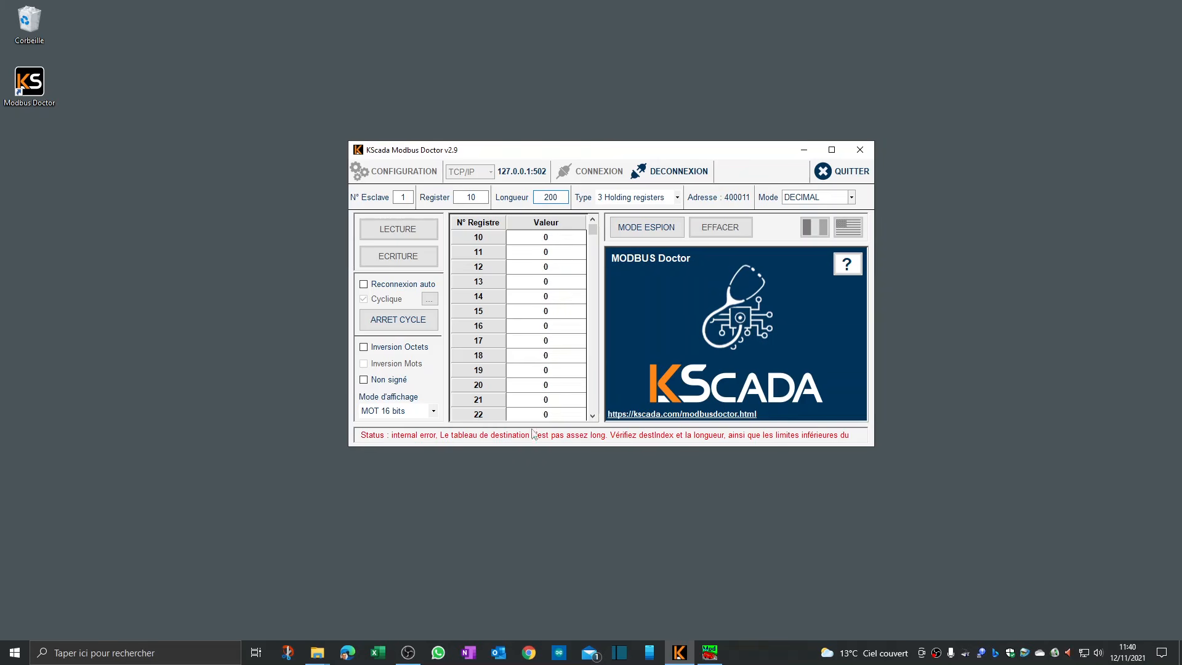
pyautogui.doubleClick(551, 197)
pyautogui.write('100')
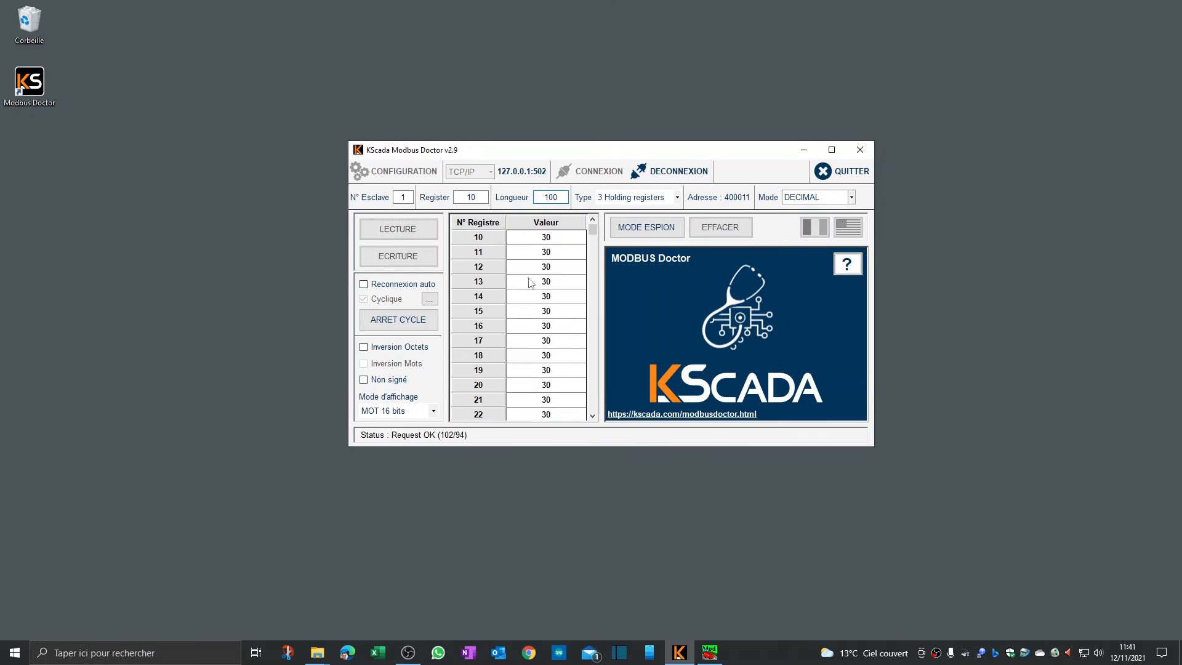
# - Inspect register 10's bit, byte and word values, toggle the Inv. Octets option on and off, and cancel
pyautogui.click(563, 247)
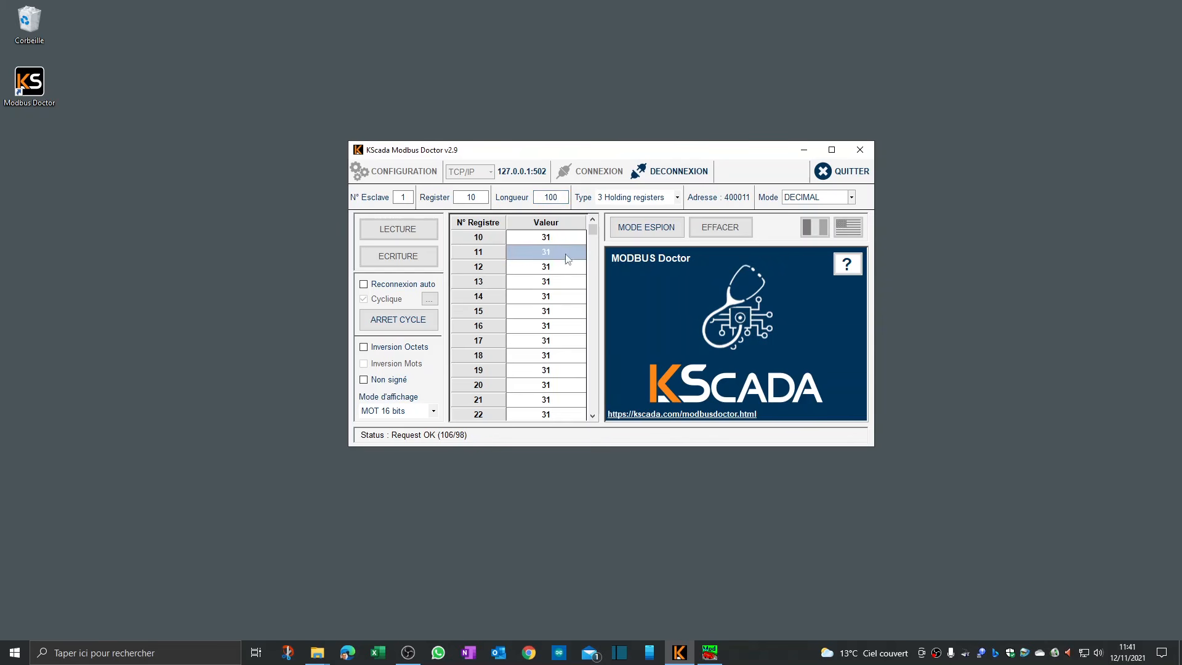
pyautogui.doubleClick(561, 237)
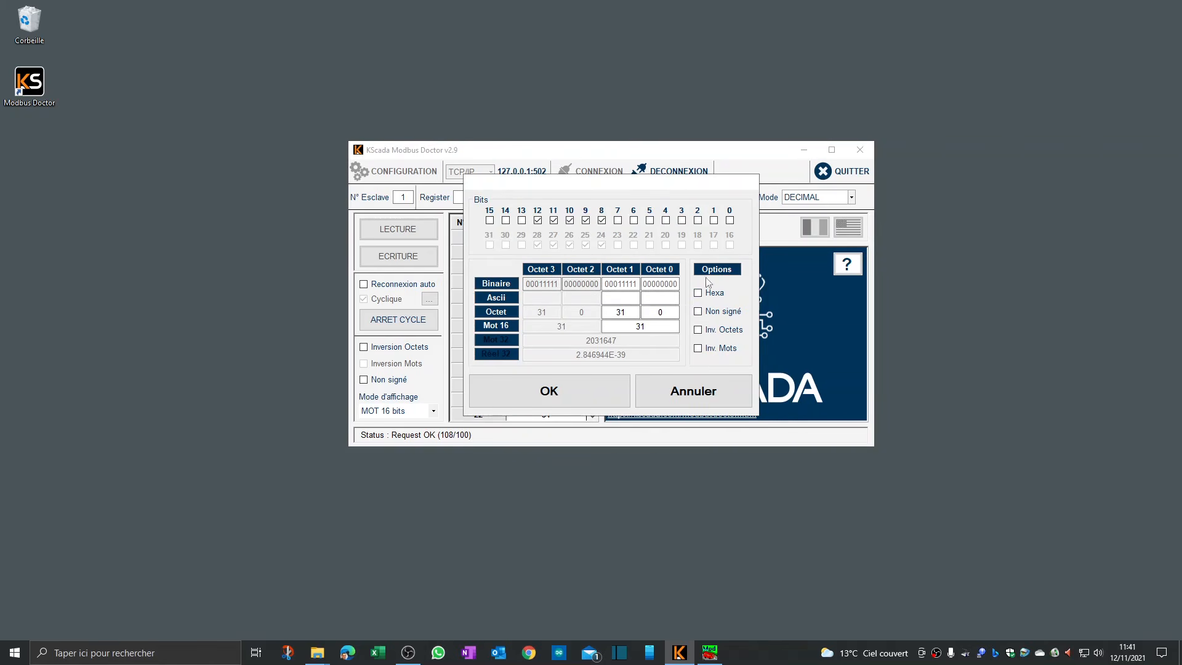
pyautogui.click(700, 330)
pyautogui.click(721, 333)
pyautogui.click(697, 401)
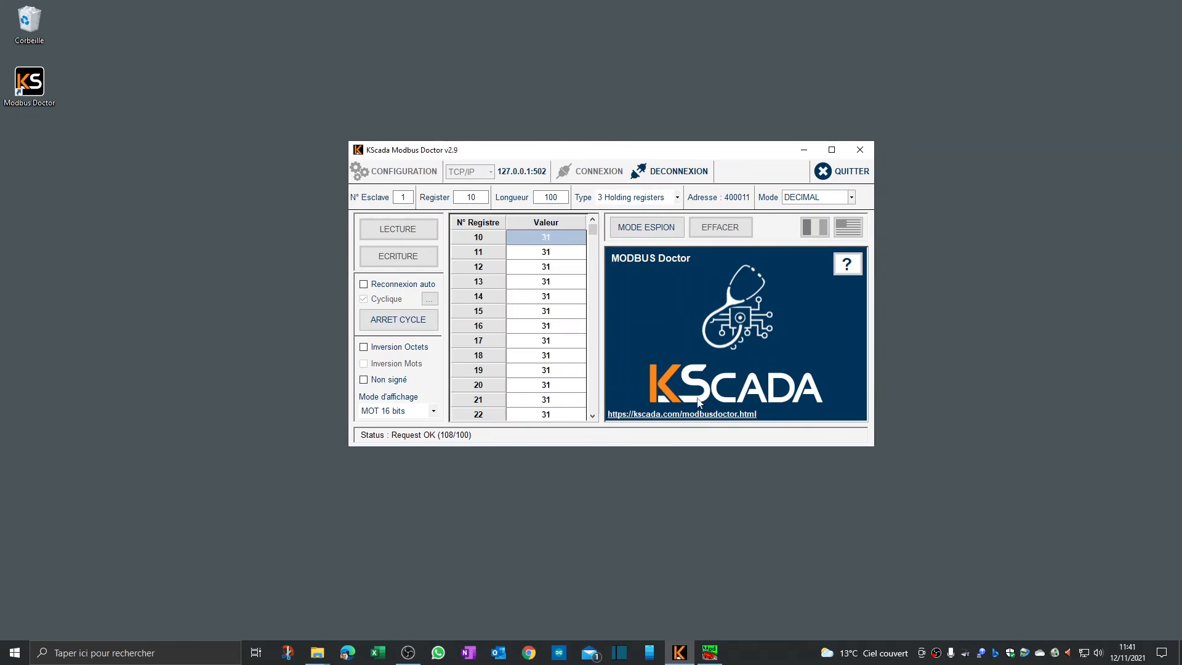
# - Try the MOT 32 bits and MOT FLOTTANT display modes and restore MOT 16 bits
pyautogui.click(435, 412)
pyautogui.click(415, 455)
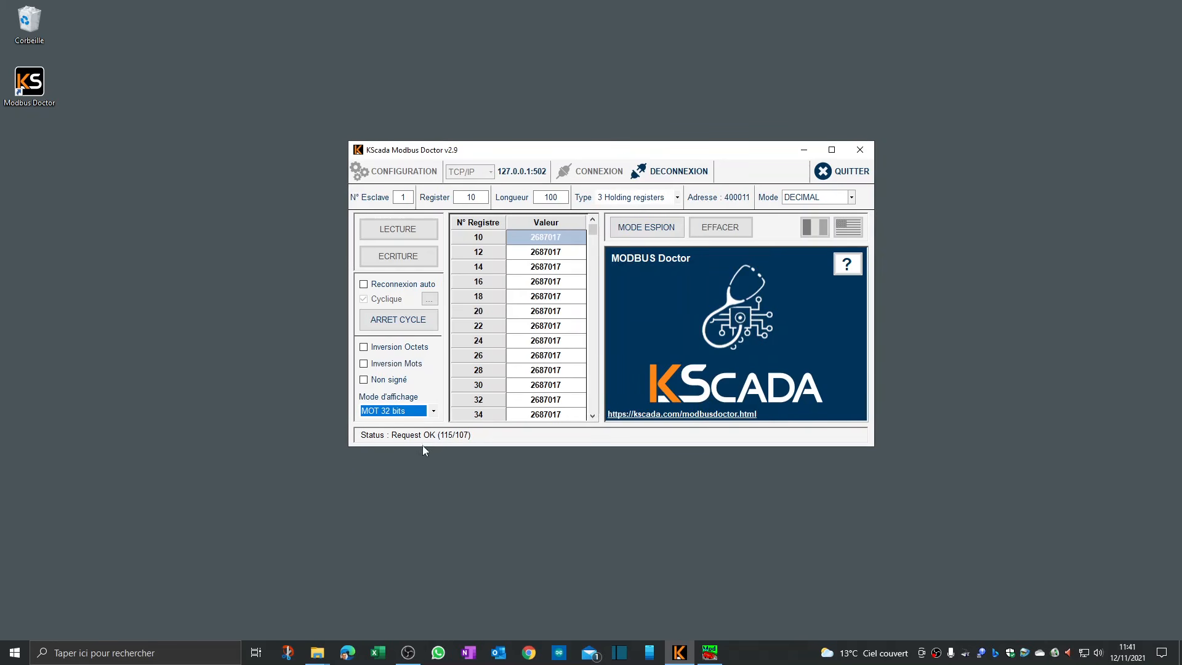
pyautogui.click(431, 412)
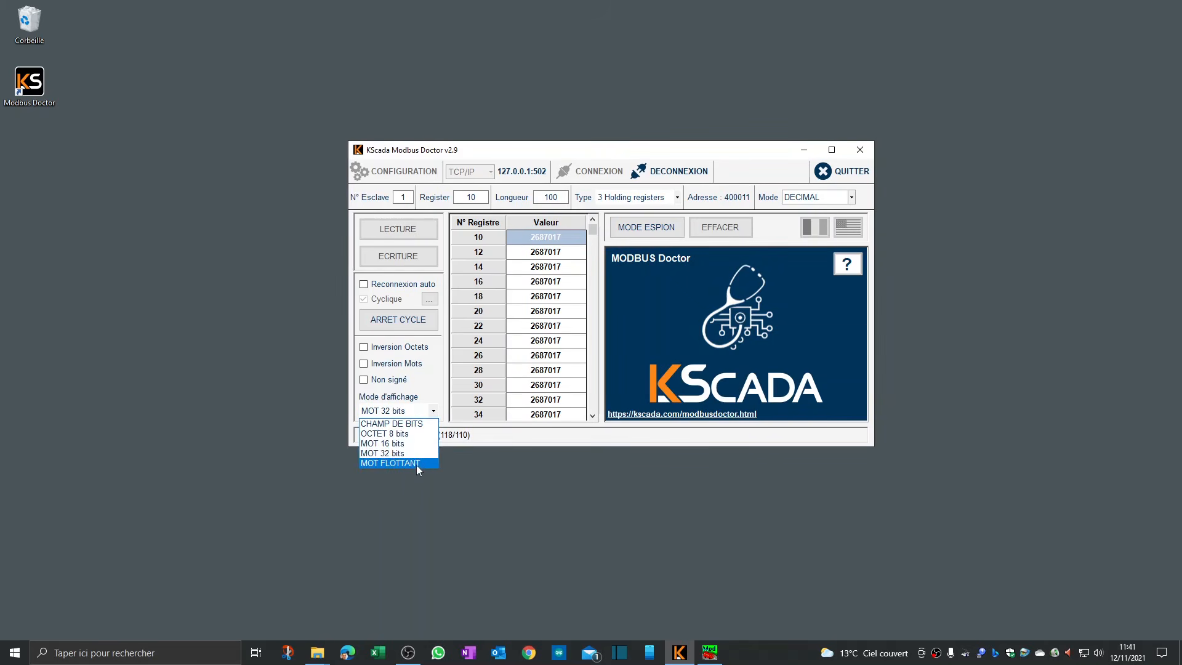
pyautogui.click(416, 464)
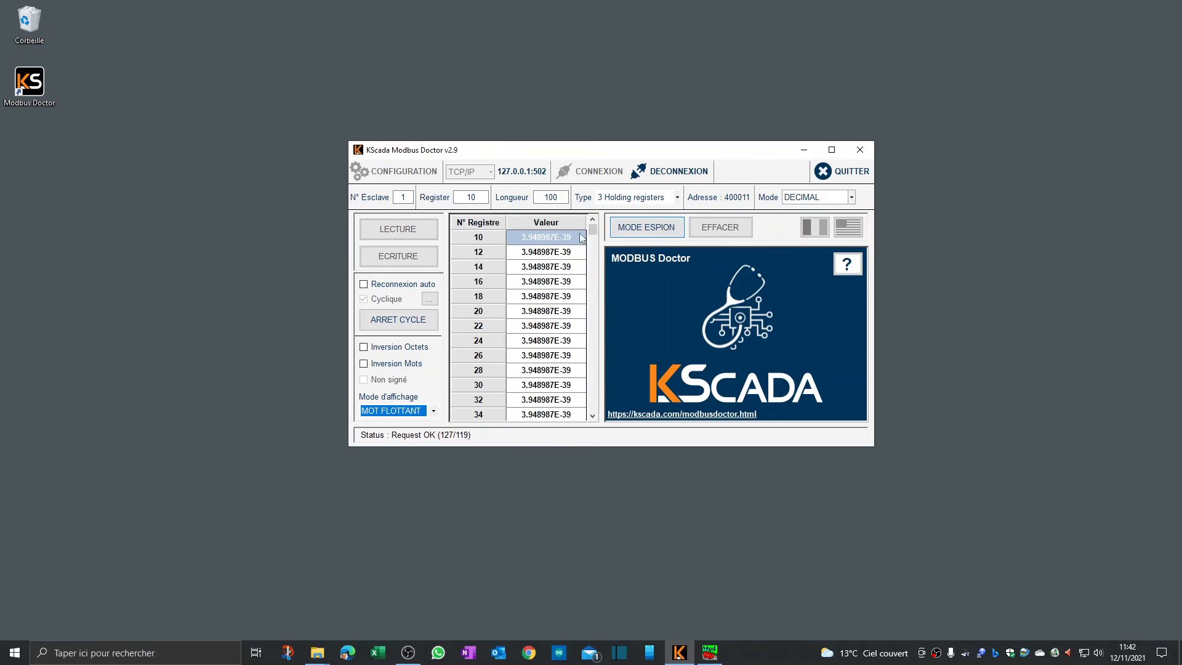
pyautogui.click(434, 411)
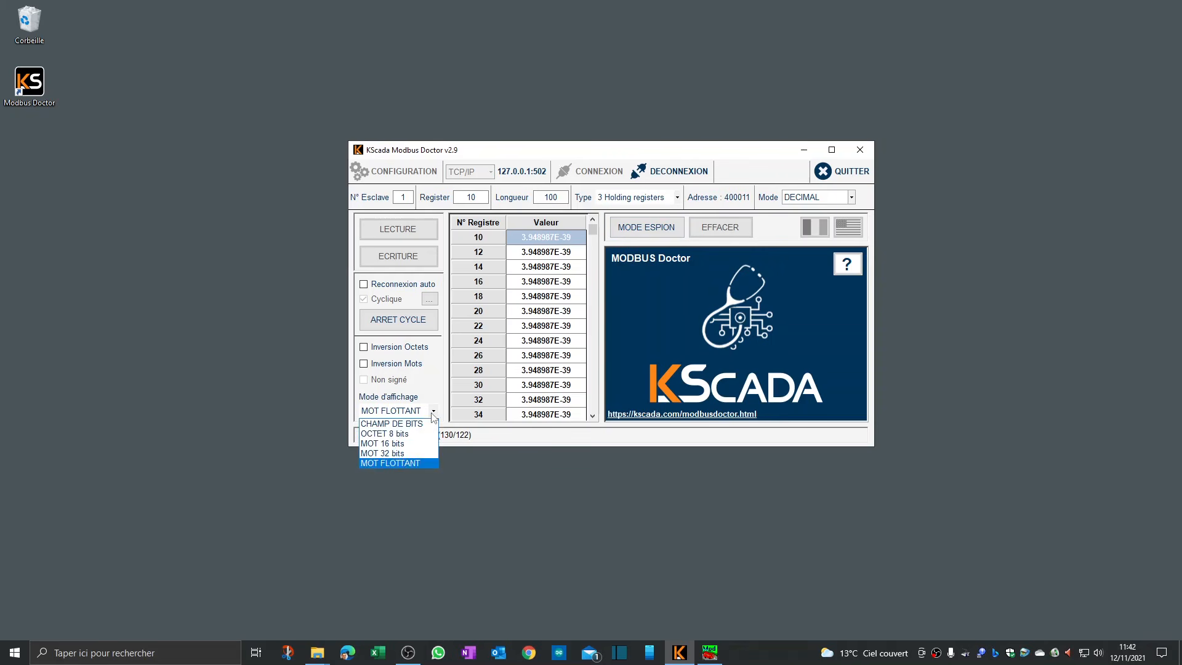
pyautogui.click(425, 444)
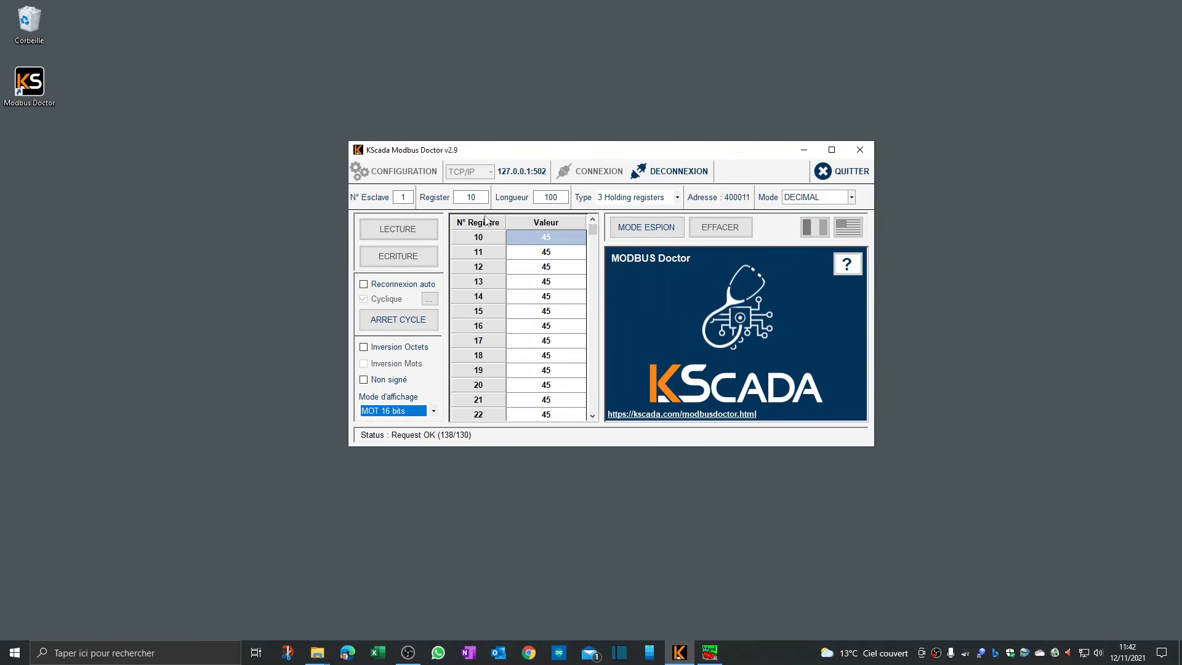
# - Set the start register back to 0 and stop the cyclic reading
pyautogui.doubleClick(471, 197)
pyautogui.write('0')
pyautogui.press('Return')
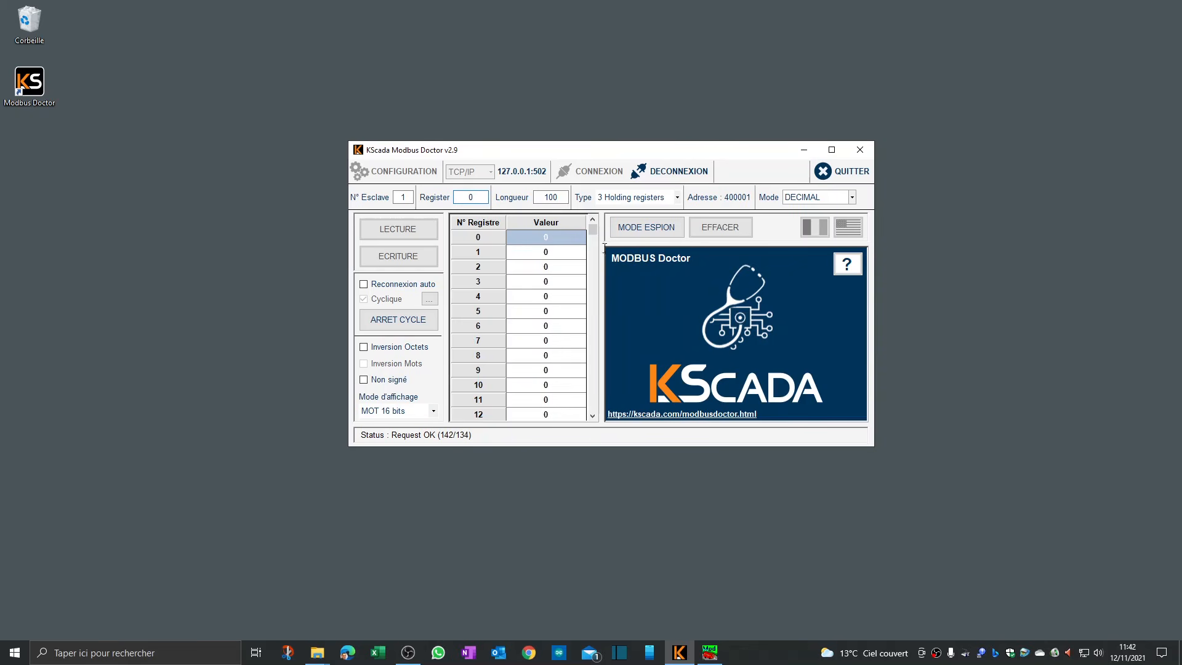
pyautogui.click(407, 317)
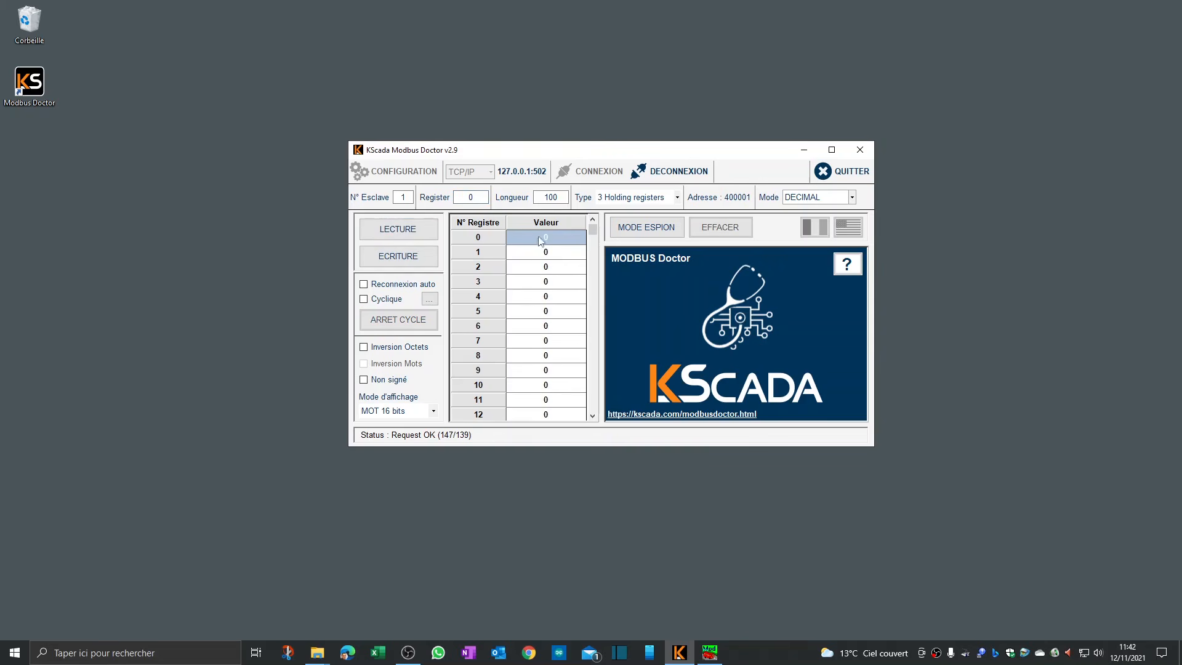
# - Set the length to 10, write the zero values to registers 0 to 9, and show the simulator window
pyautogui.doubleClick(565, 195)
pyautogui.write('10')
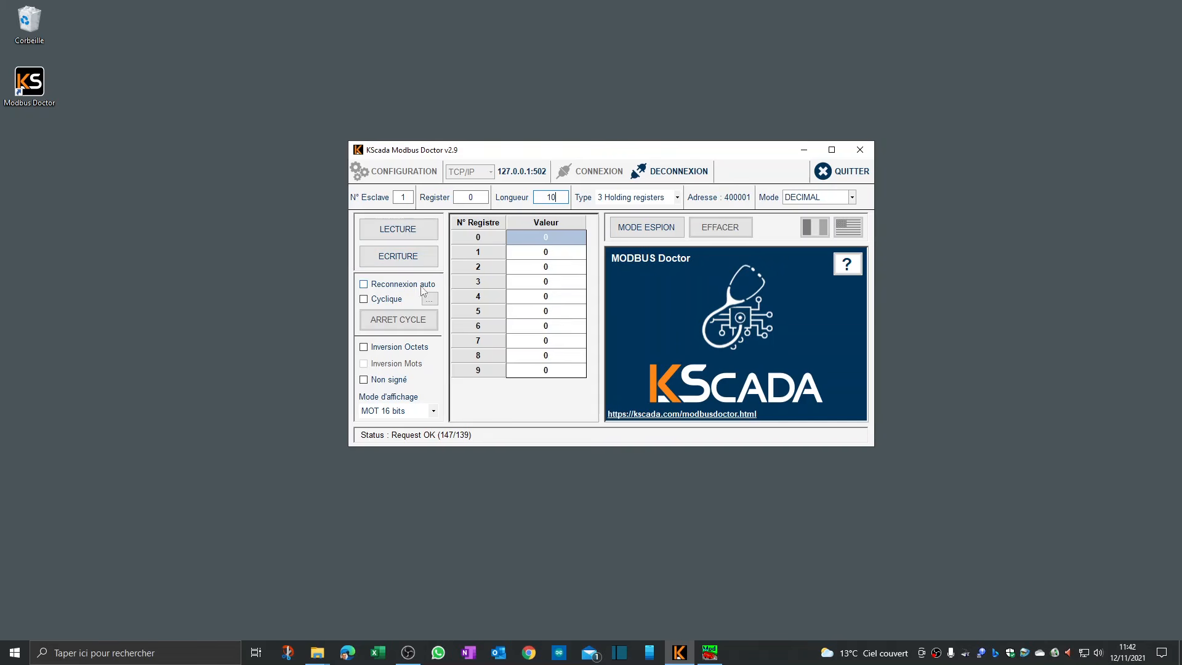
pyautogui.click(415, 254)
pyautogui.click(710, 652)
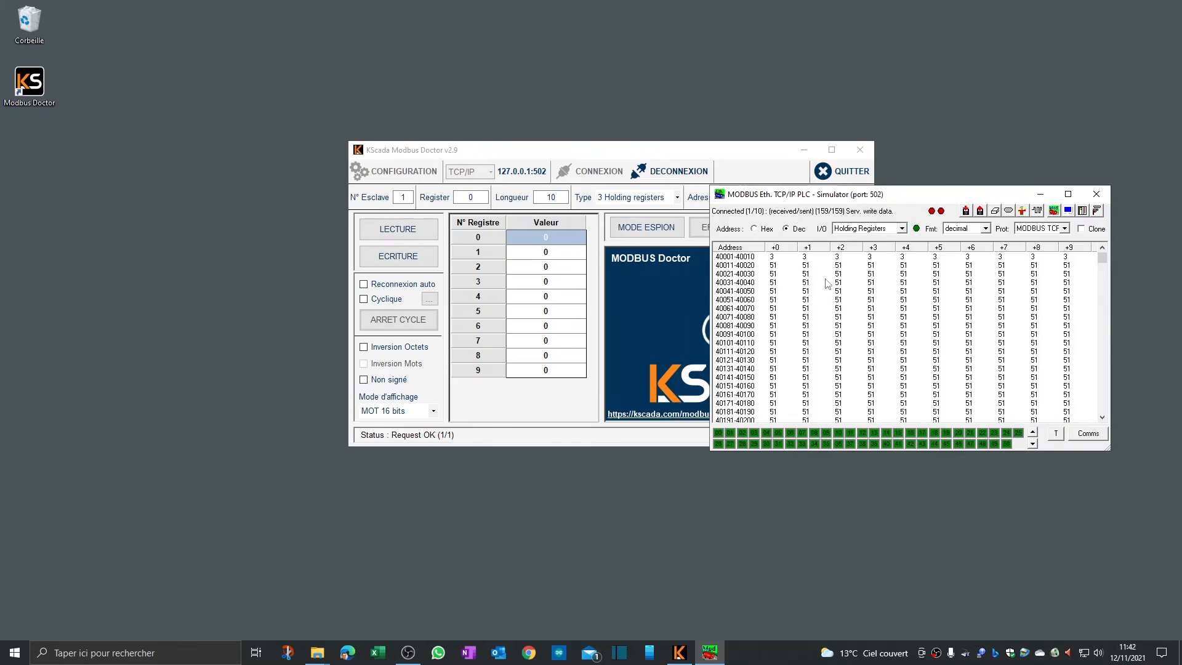
# - Set the start register to 8 and the length to 4 in Modbus Doctor, and read the registers once
pyautogui.click(487, 197)
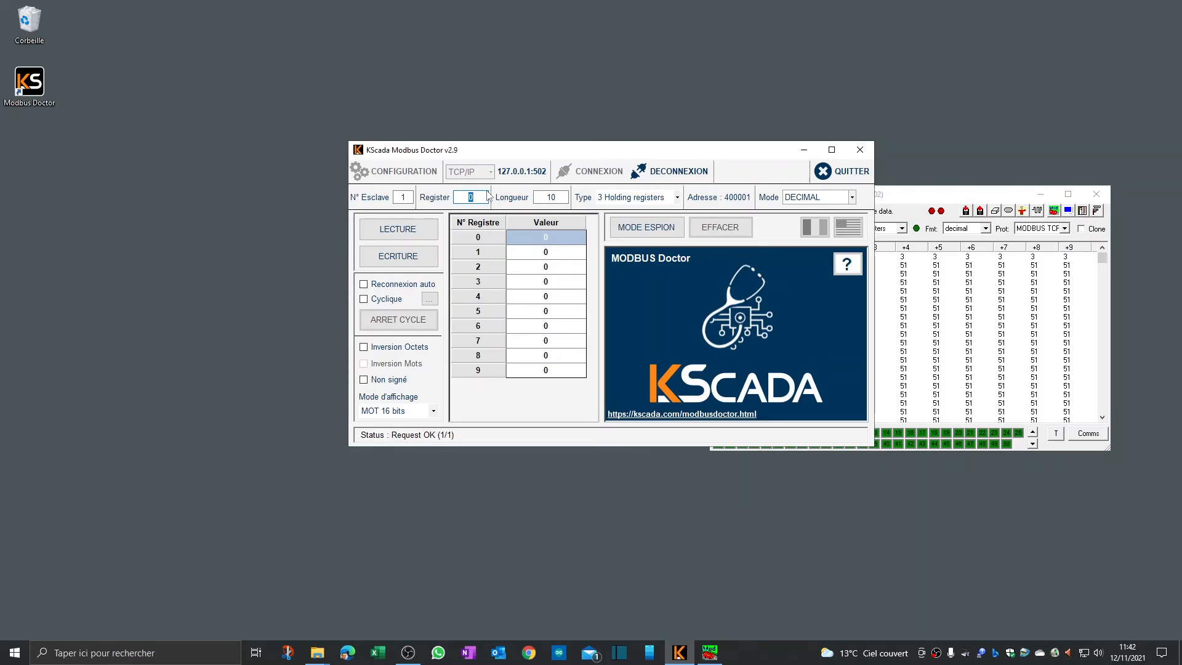
pyautogui.write('8')
pyautogui.click(552, 196)
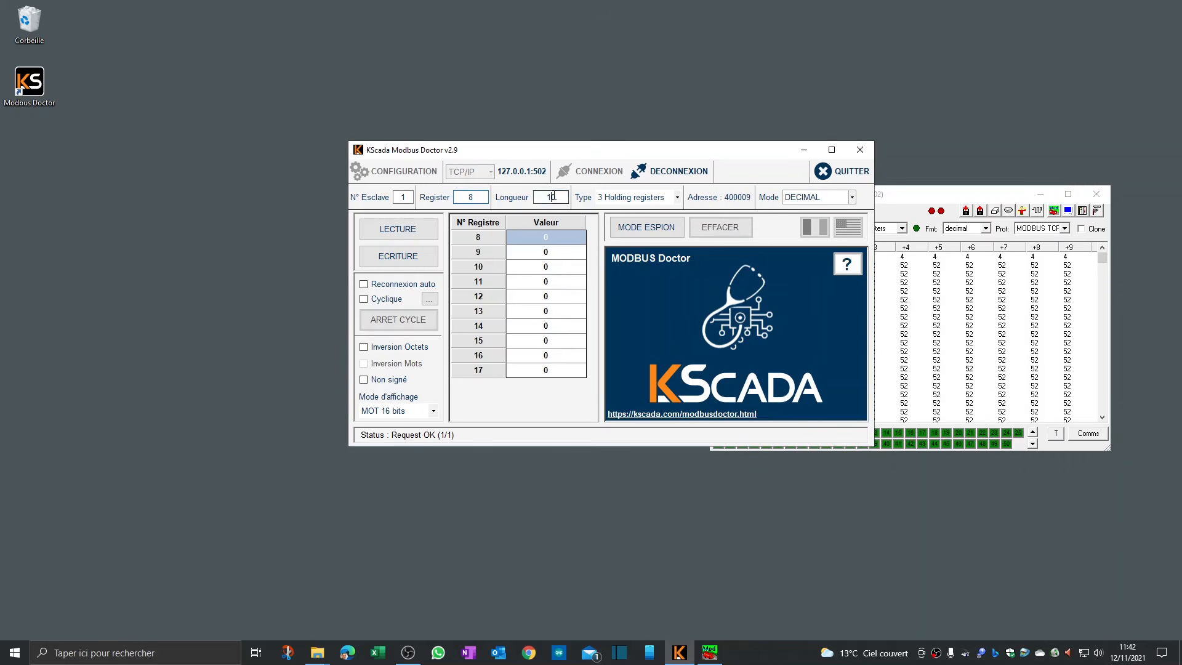
pyautogui.click(399, 229)
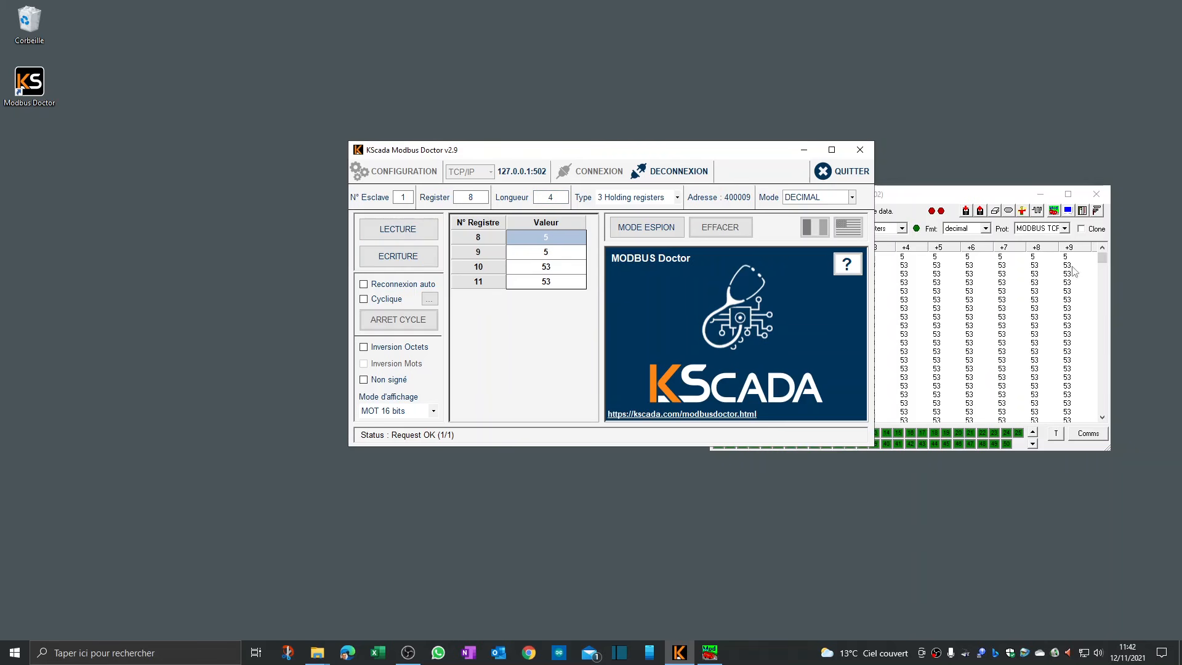
# - Arrange the simulator and Modbus Doctor windows side by side without overlap
pyautogui.moveTo(1025, 195); pyautogui.dragTo(1040, 190)
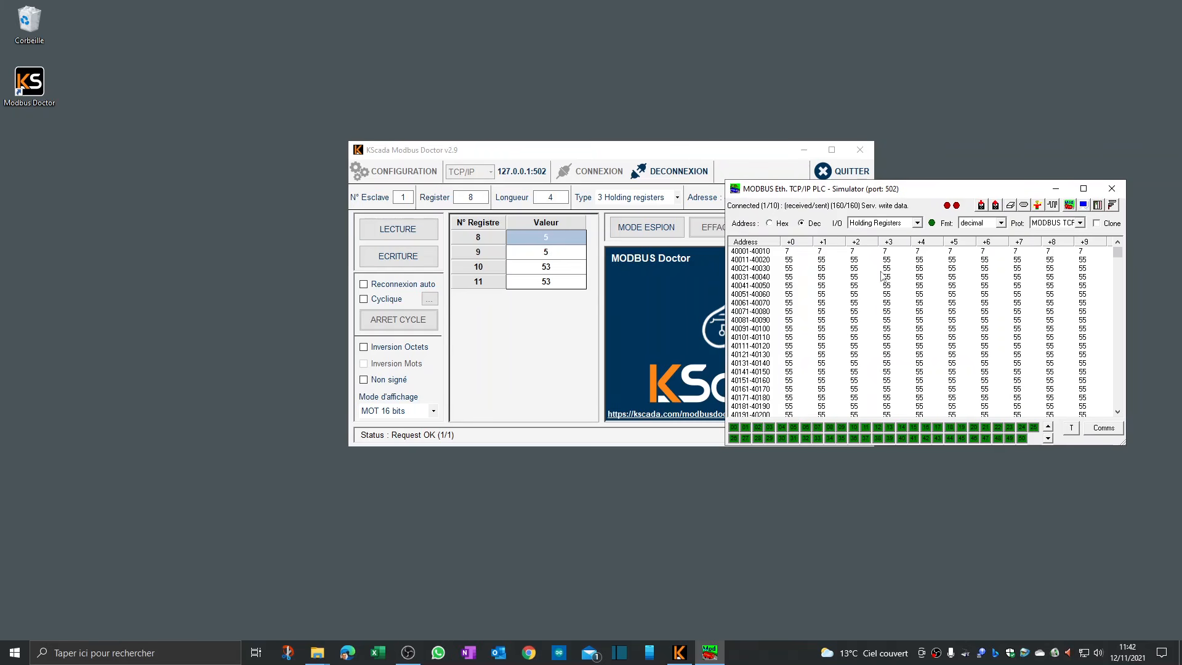
pyautogui.click(561, 317)
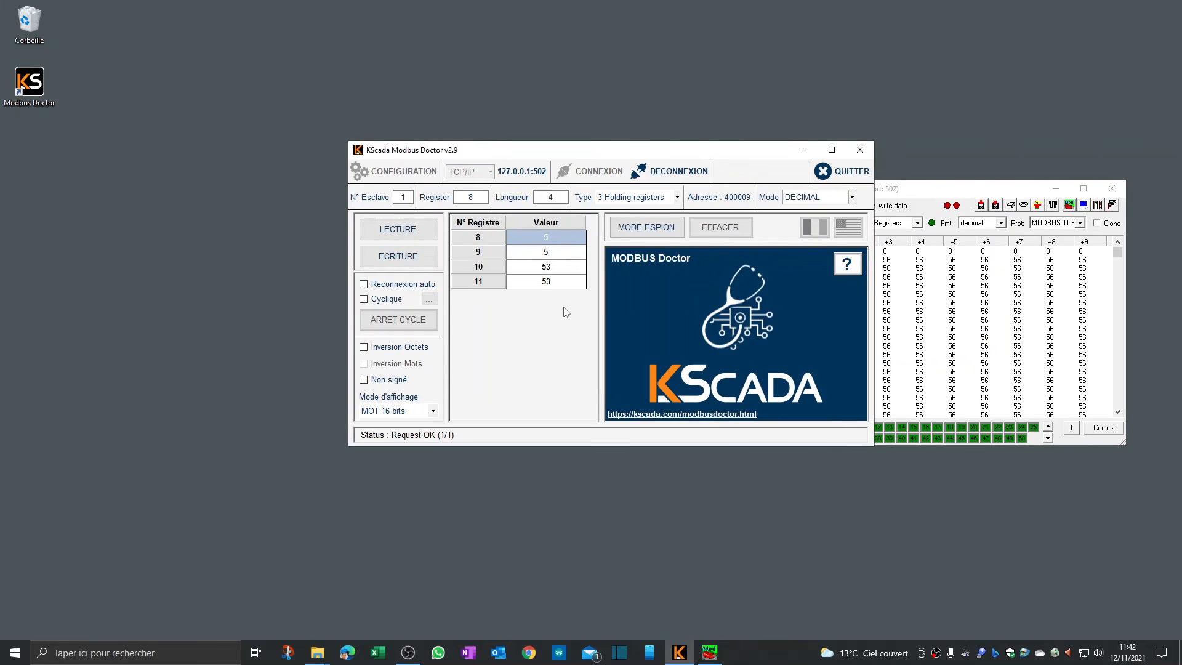
pyautogui.moveTo(660, 154); pyautogui.dragTo(485, 167)
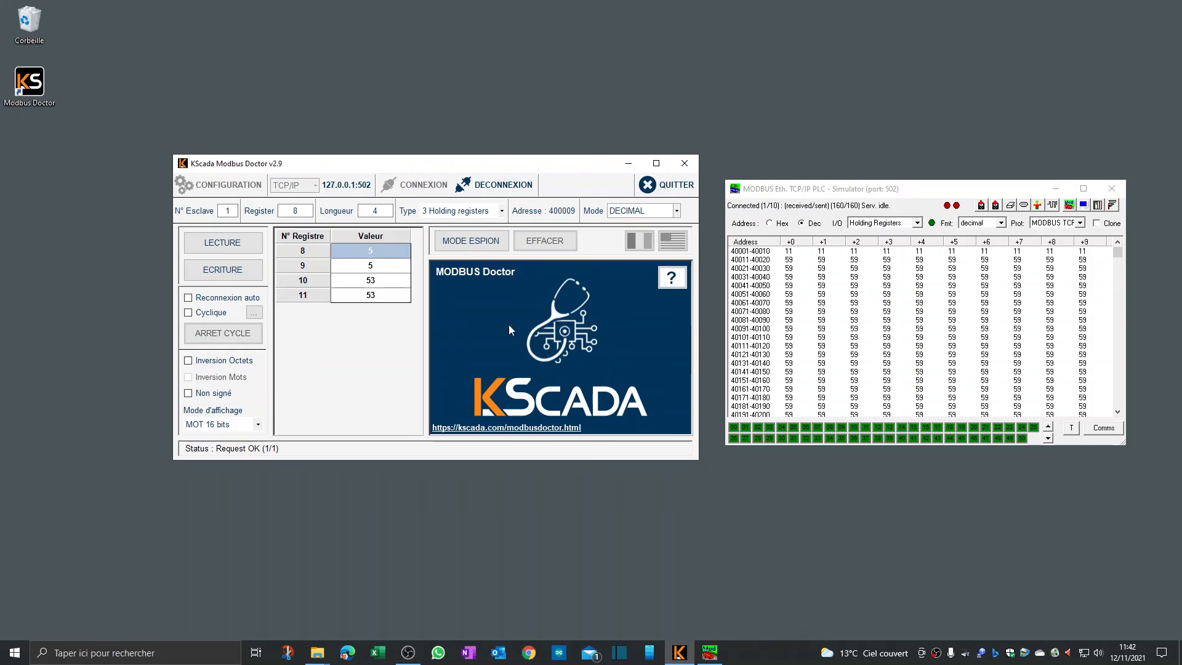
# - Turn on spy mode, capture frames from a cyclic reading of registers 8 to 11, and stop the cycle
pyautogui.click(486, 242)
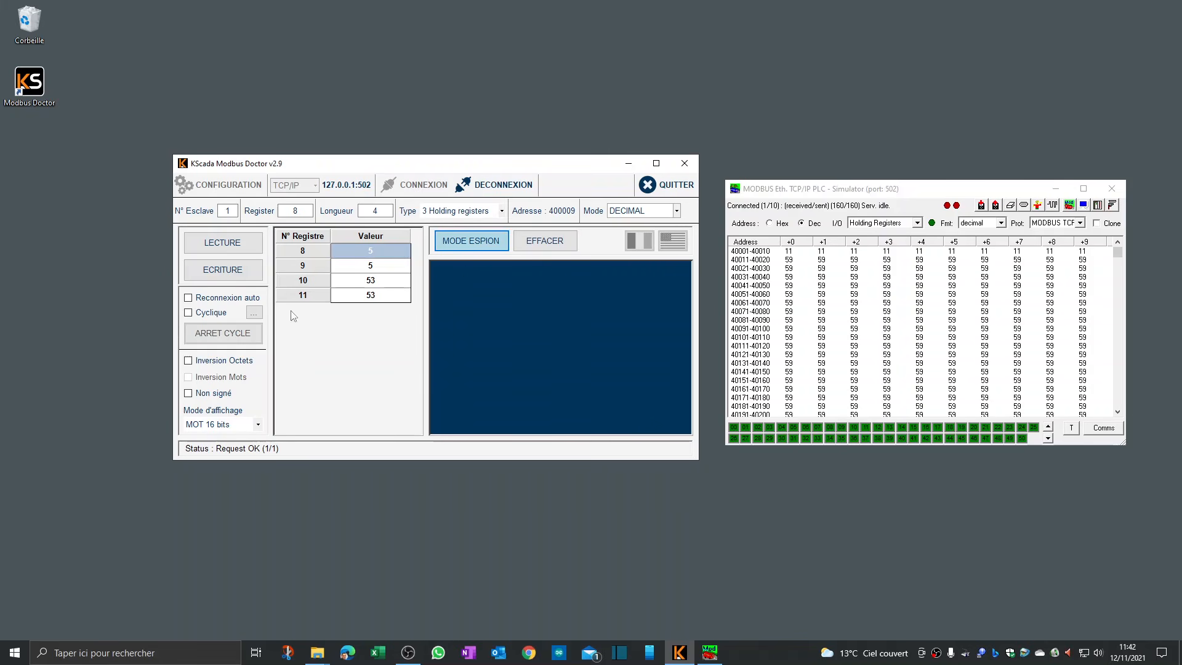
pyautogui.click(209, 314)
pyautogui.click(231, 245)
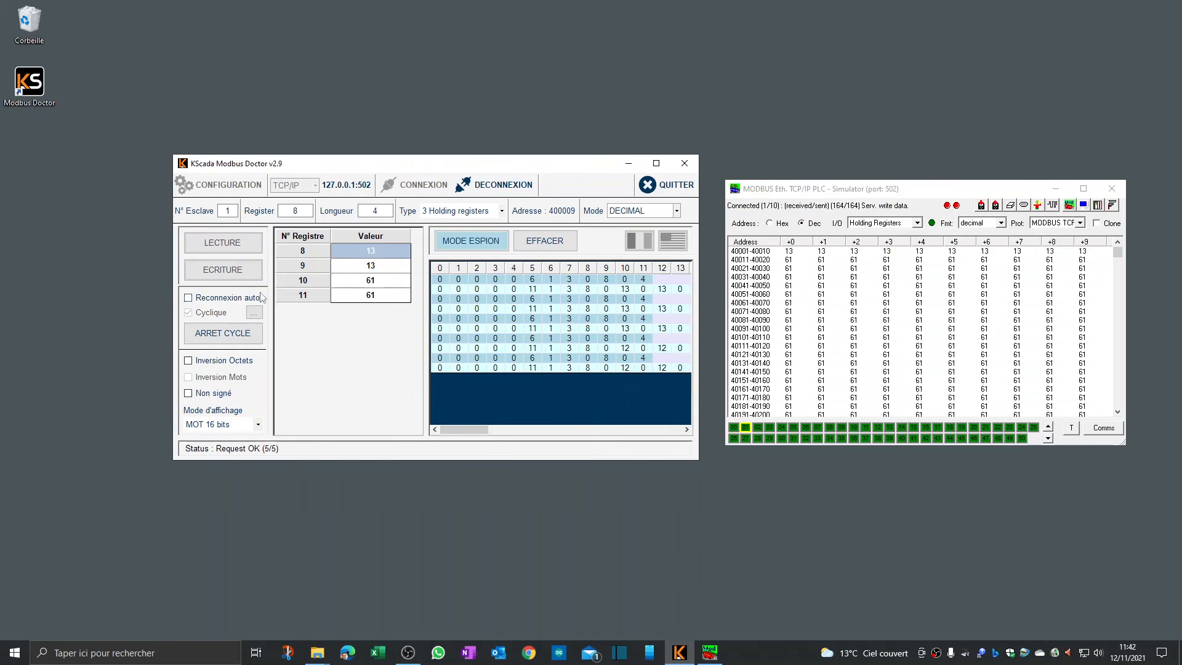
pyautogui.click(217, 332)
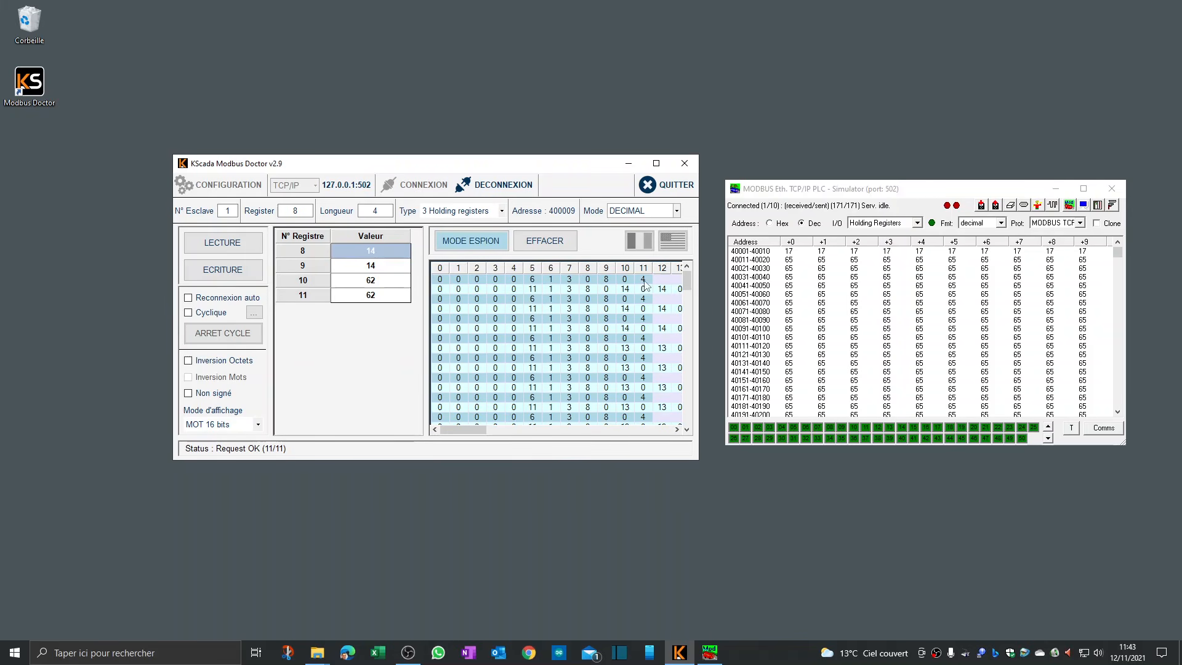
# - Examine the captured response frames across their full width, clear the frame log and capture a single read
pyautogui.moveTo(471, 429); pyautogui.dragTo(646, 456)
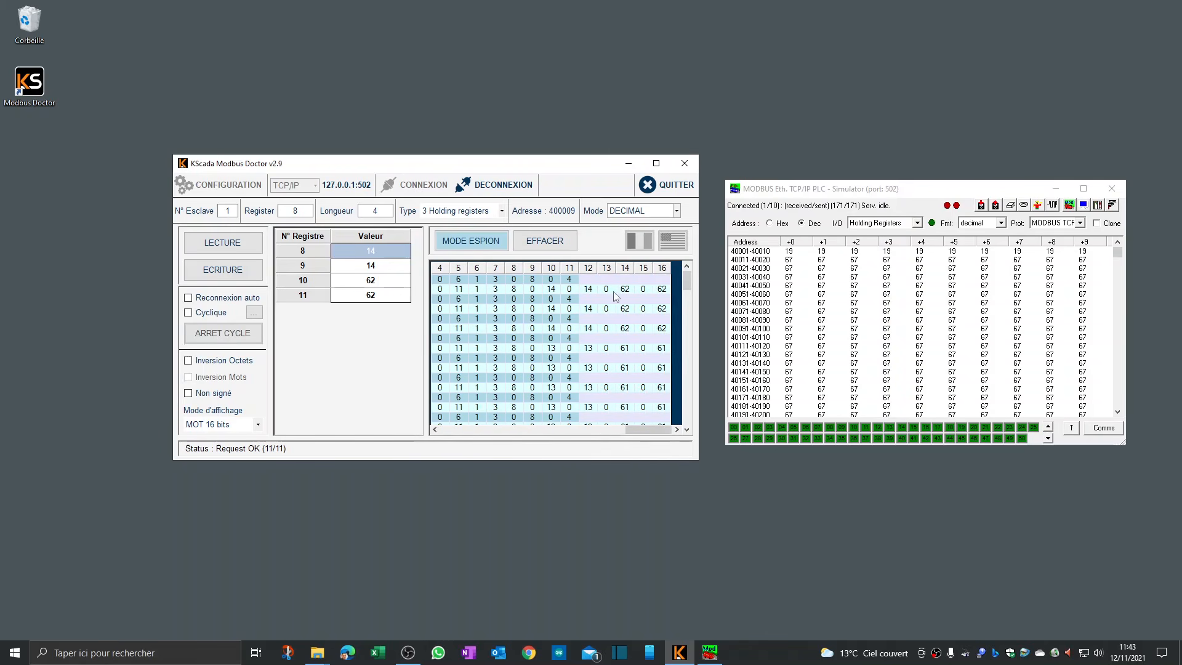
pyautogui.moveTo(640, 443); pyautogui.dragTo(452, 434)
pyautogui.click(545, 240)
pyautogui.click(468, 243)
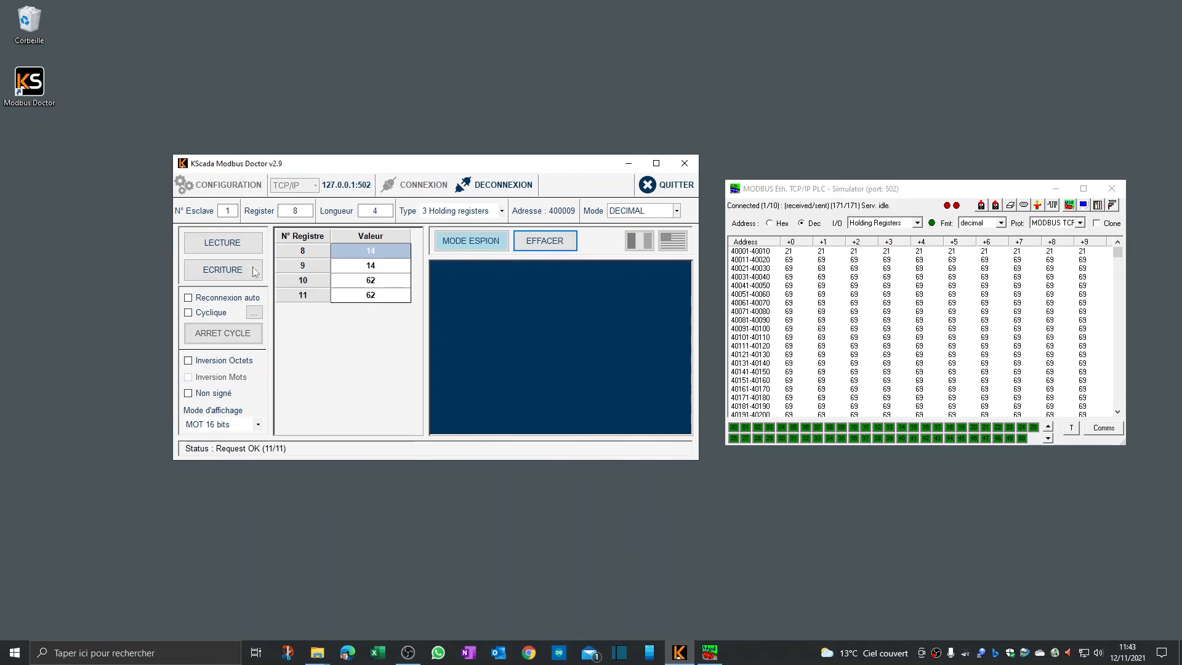
pyautogui.click(215, 243)
pyautogui.moveTo(469, 425); pyautogui.dragTo(426, 435)
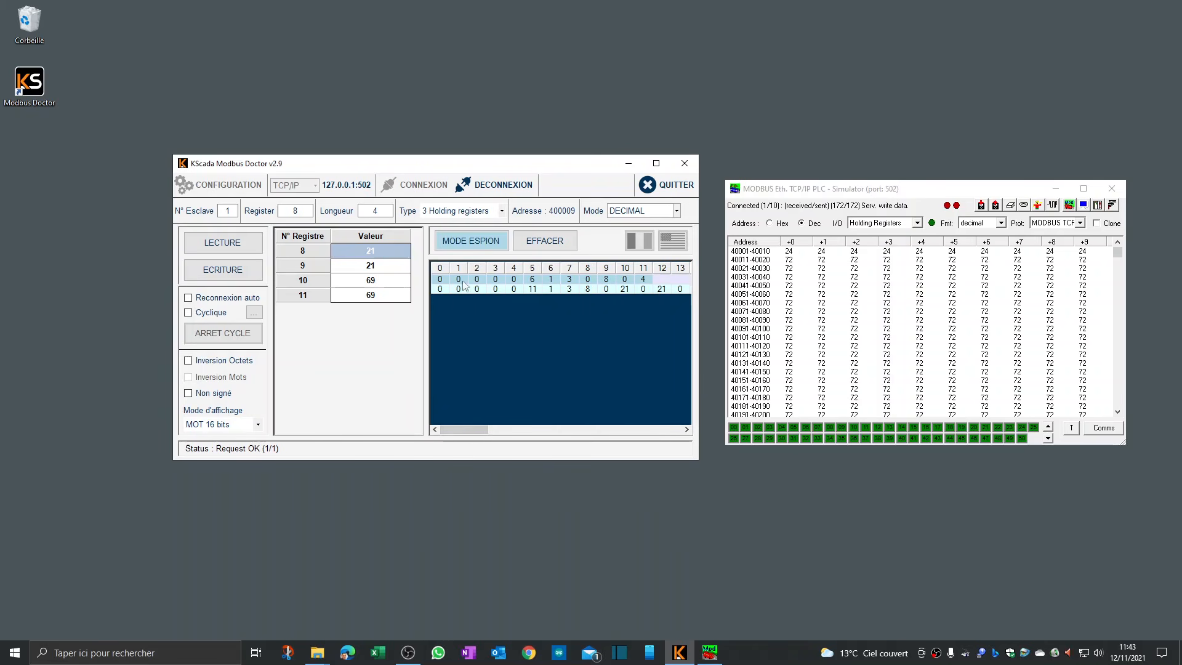
# - Disconnect from the simulator and try to read the registers without a connection
pyautogui.click(493, 186)
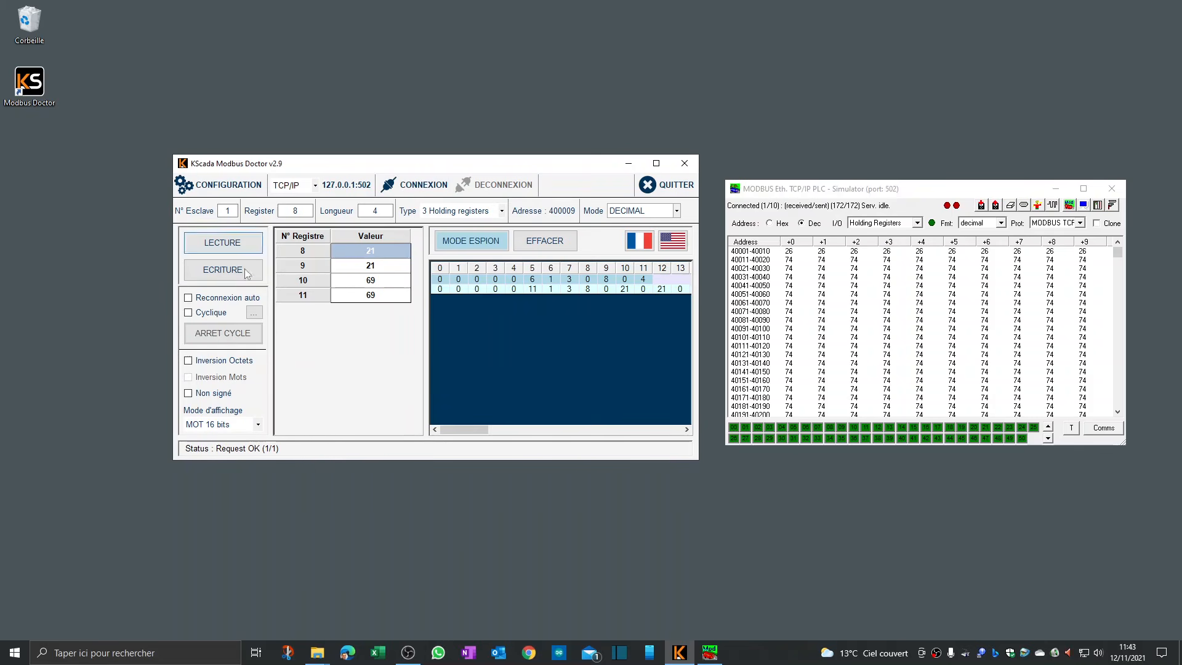
pyautogui.click(237, 250)
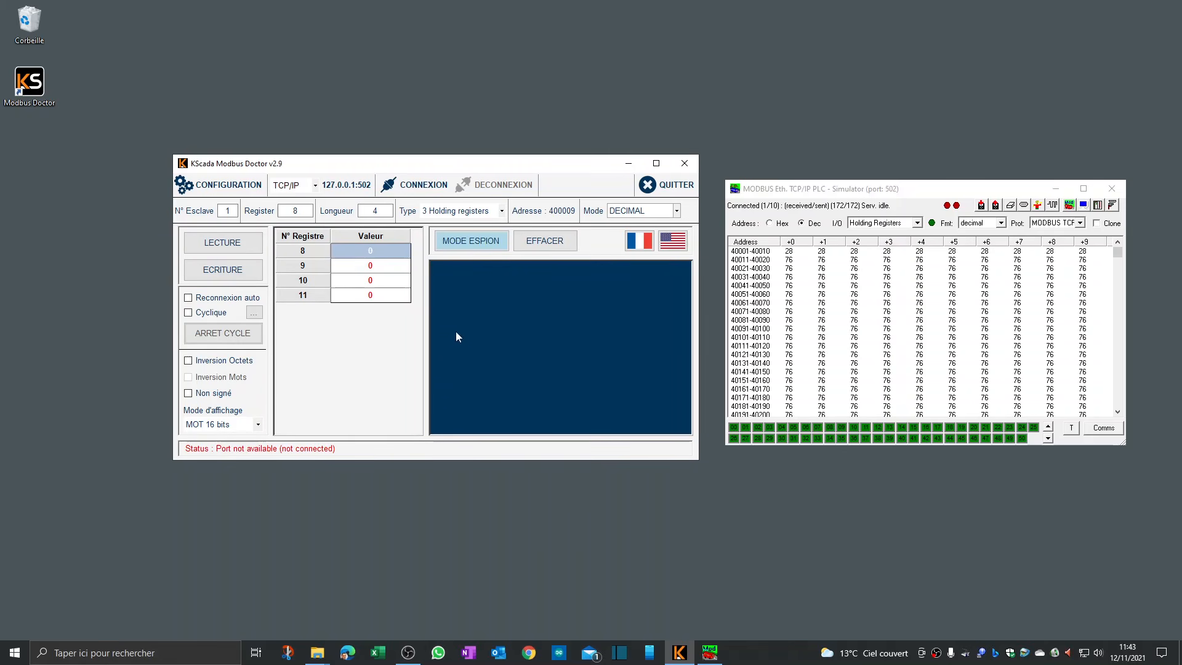
# - Try editing register 8 by setting Octet 0 to 12, clearing bits 3 and 2 and ticking bit 0, and cancel
pyautogui.doubleClick(381, 259)
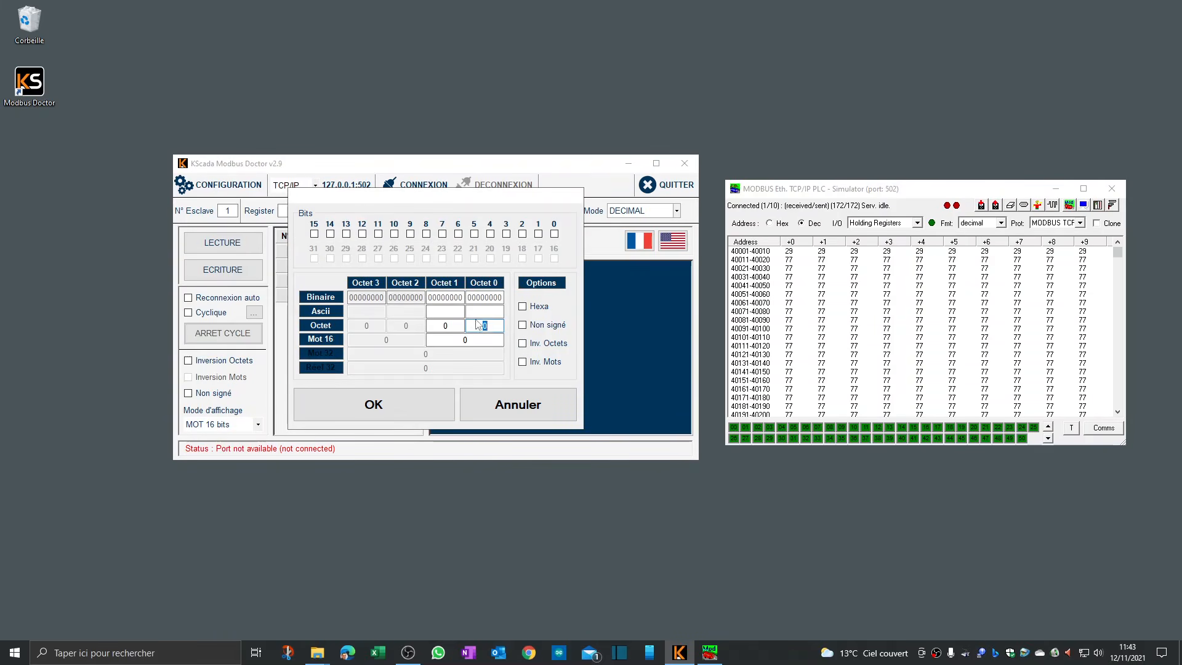
pyautogui.write('12')
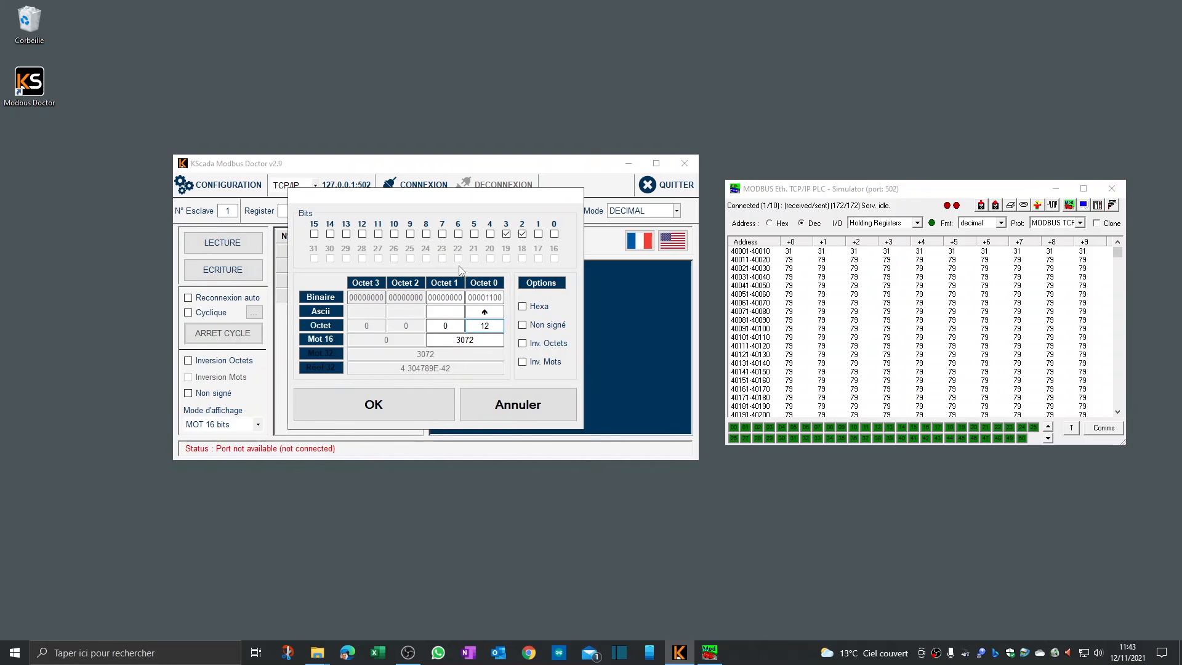
pyautogui.click(506, 234)
pyautogui.click(522, 234)
pyautogui.click(554, 234)
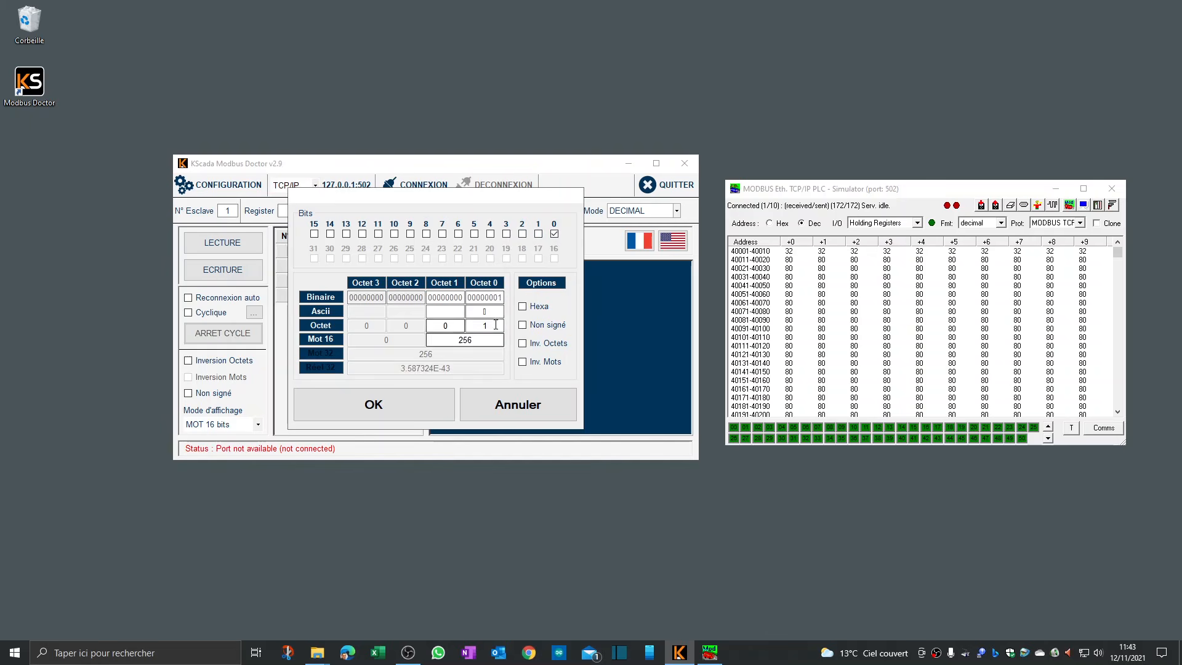
pyautogui.click(495, 392)
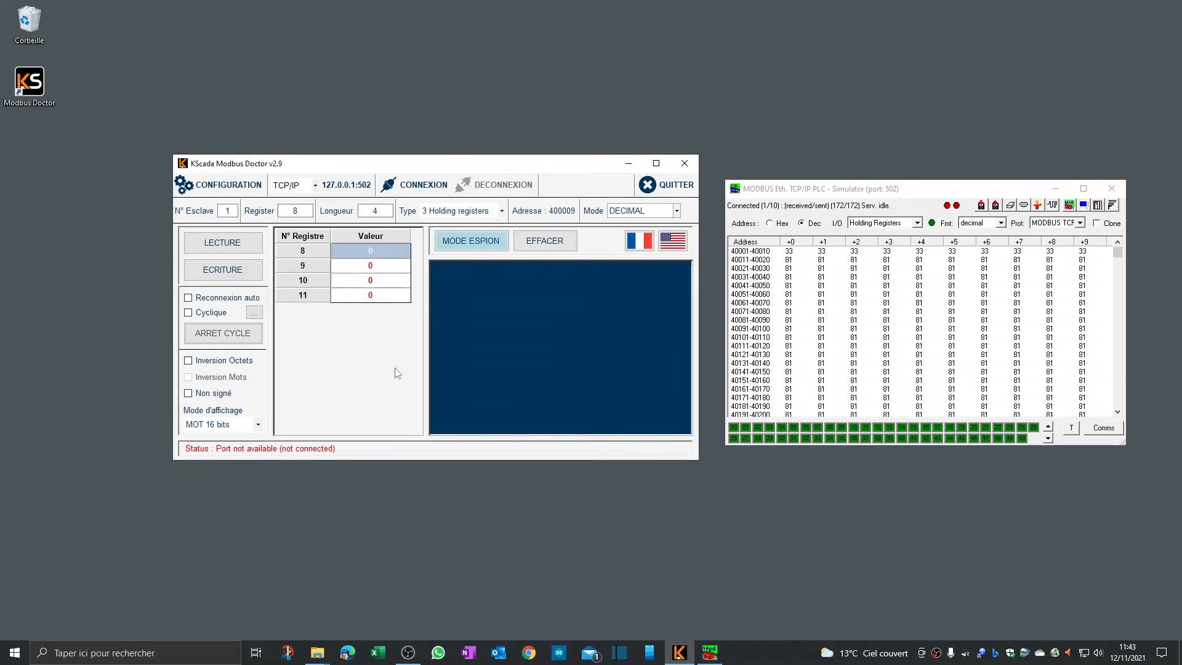
pyautogui.click(374, 290)
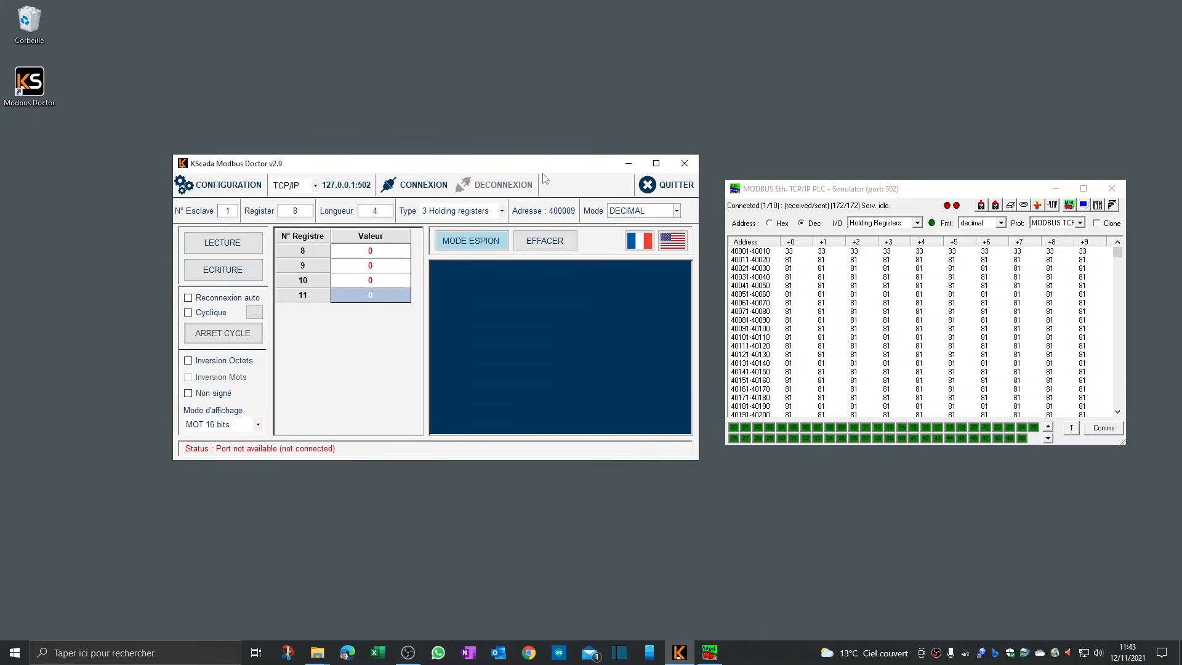